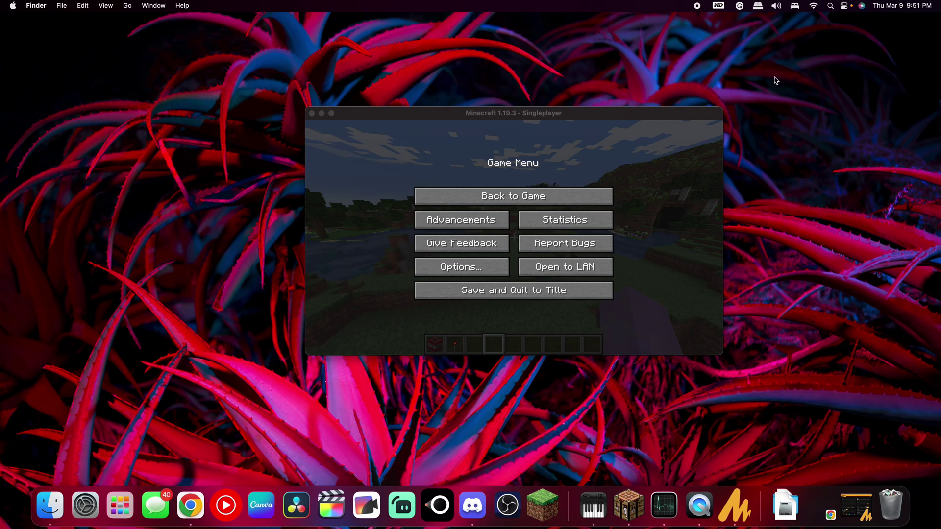
drag(691, 117, 634, 105)
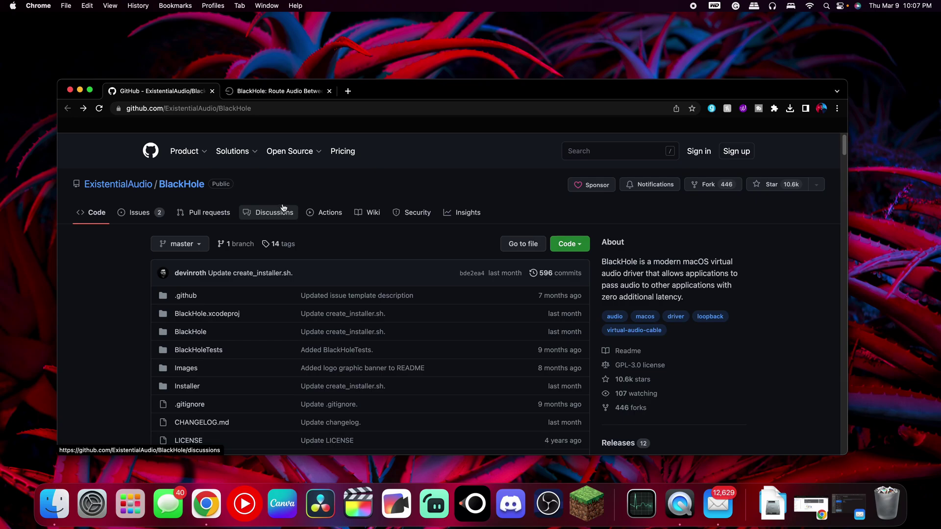
Read through the BlackHole GitHub repository's README down to the installation instructions for downloading the installer.
scroll(286, 217, down, 1)
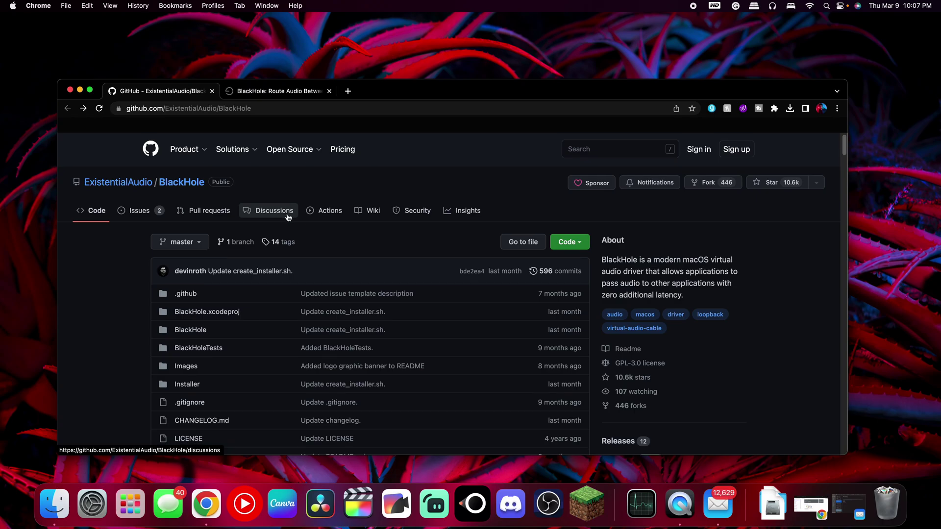
scroll(284, 242, down, 5)
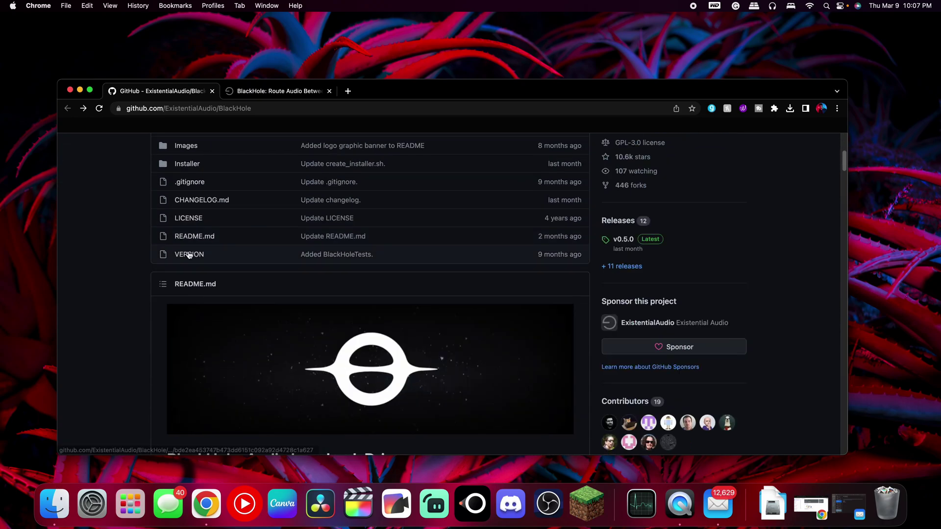
click(223, 113)
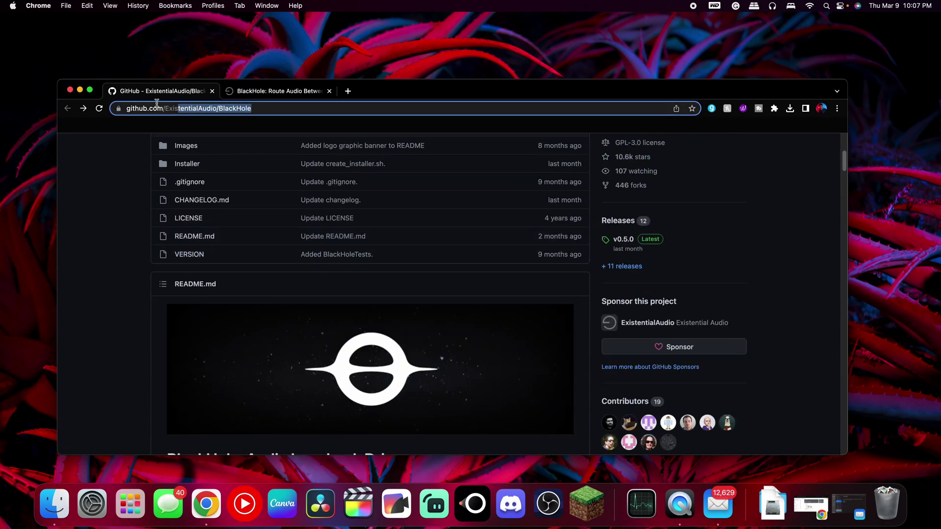
click(137, 125)
scroll(233, 272, down, 15)
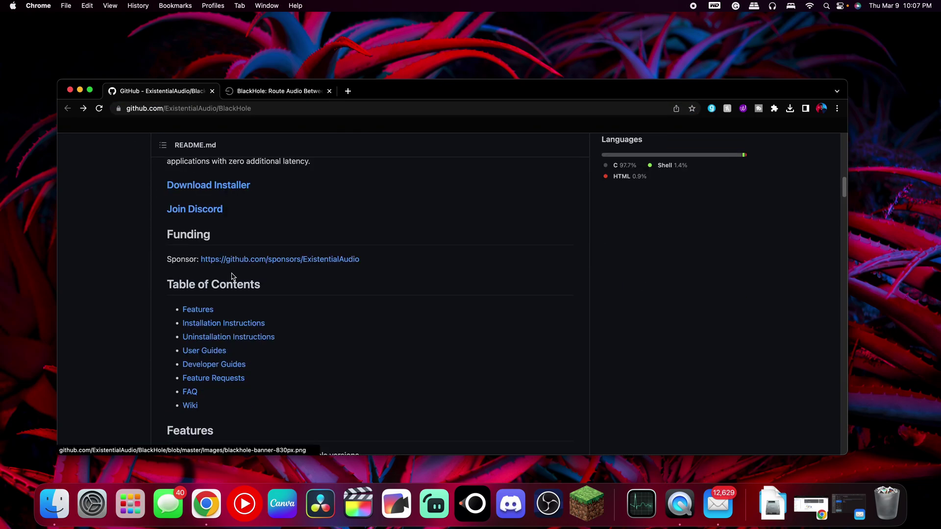
scroll(229, 273, down, 10)
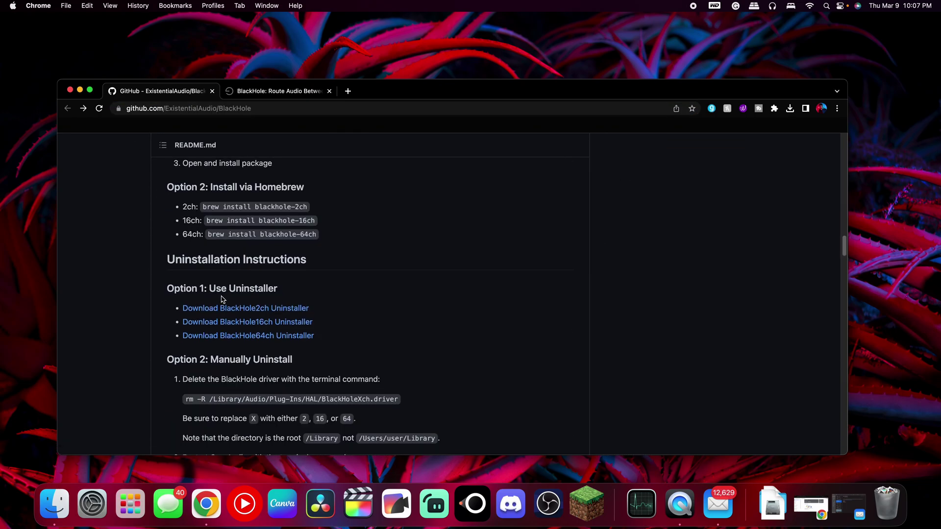
scroll(220, 288, up, 4)
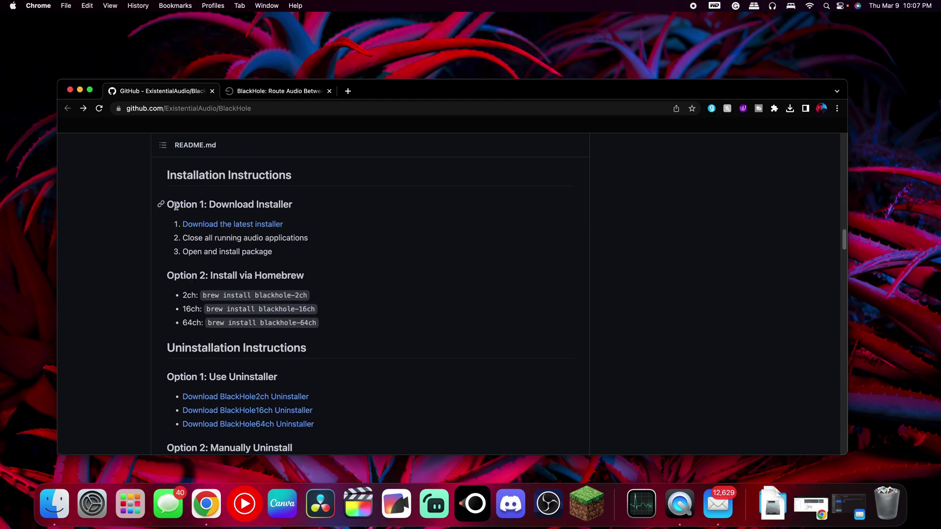
drag(168, 205, 291, 205)
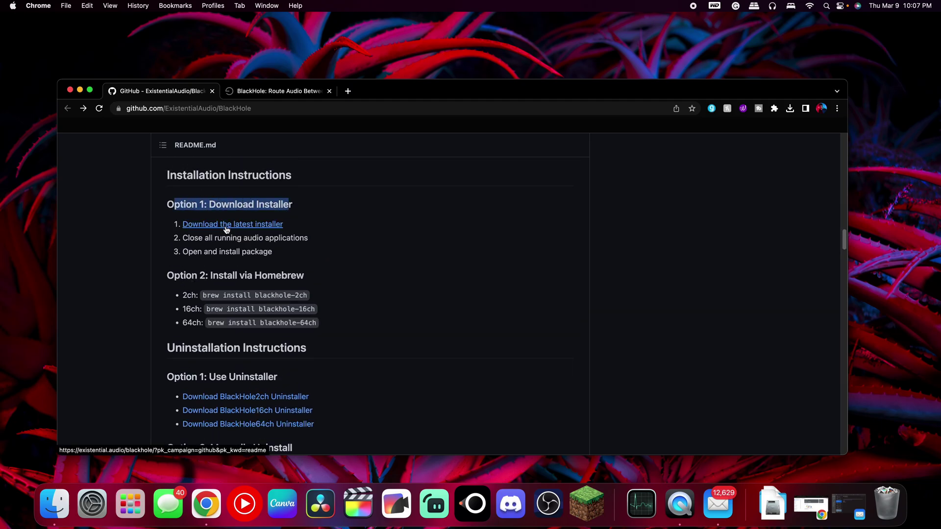
Switch to the Existential Audio BlackHole page and examine its donation options and download request form.
click(269, 91)
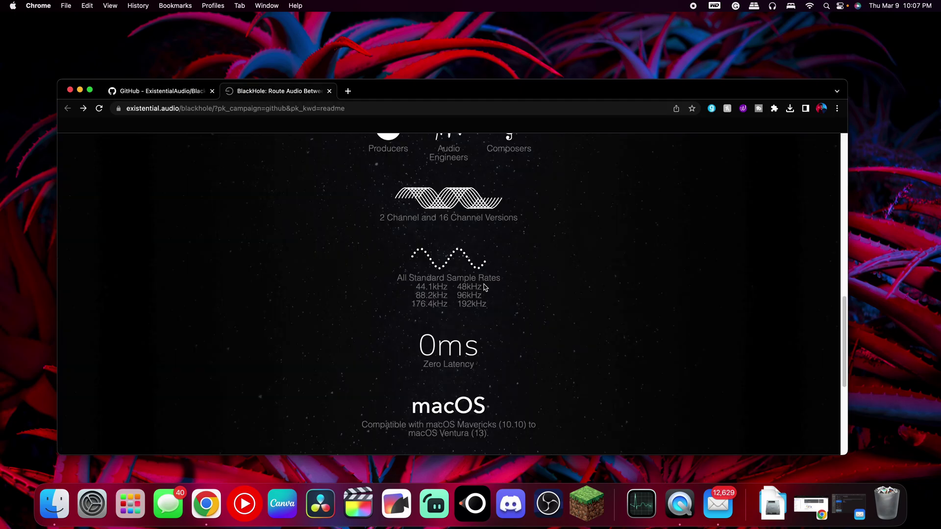
scroll(484, 288, up, 10)
scroll(550, 264, down, 1)
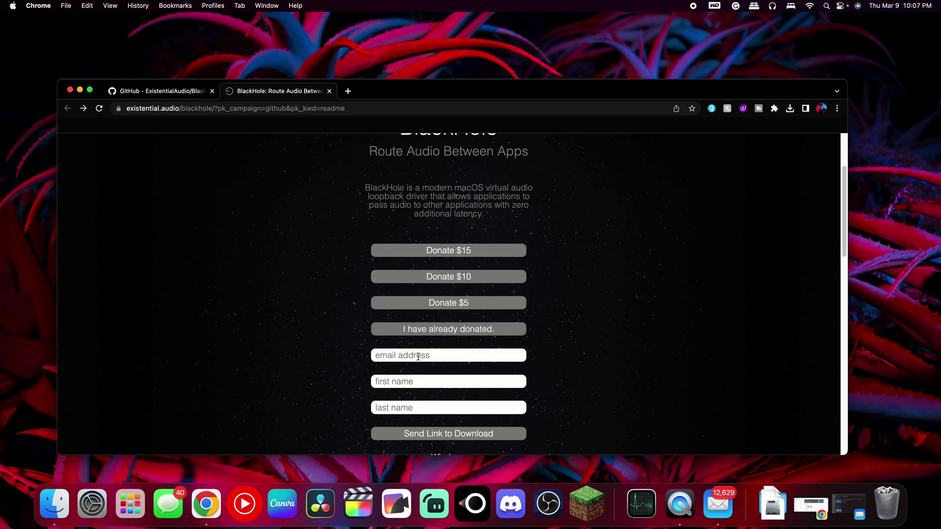
scroll(425, 387, down, 1)
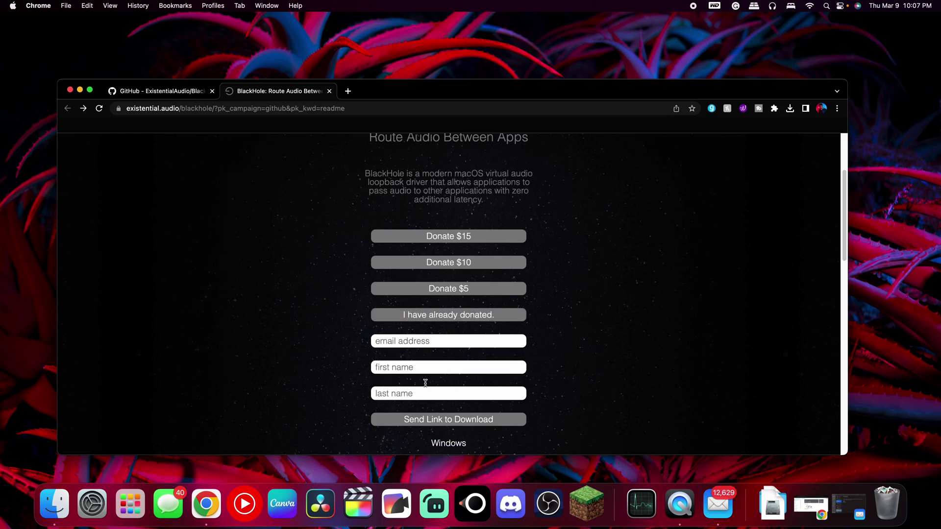
scroll(459, 423, down, 5)
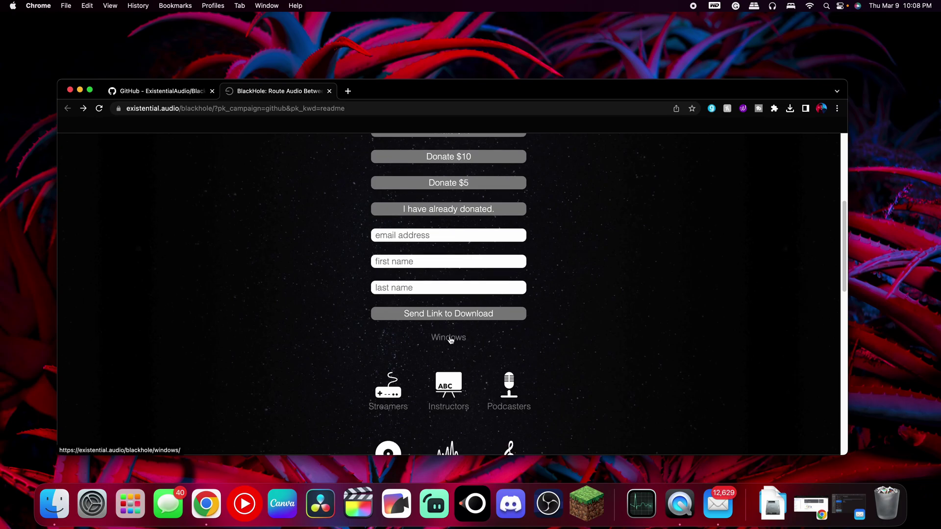
Check the BlackHole page for Windows, return to the main BlackHole page and look over its feature list.
click(449, 336)
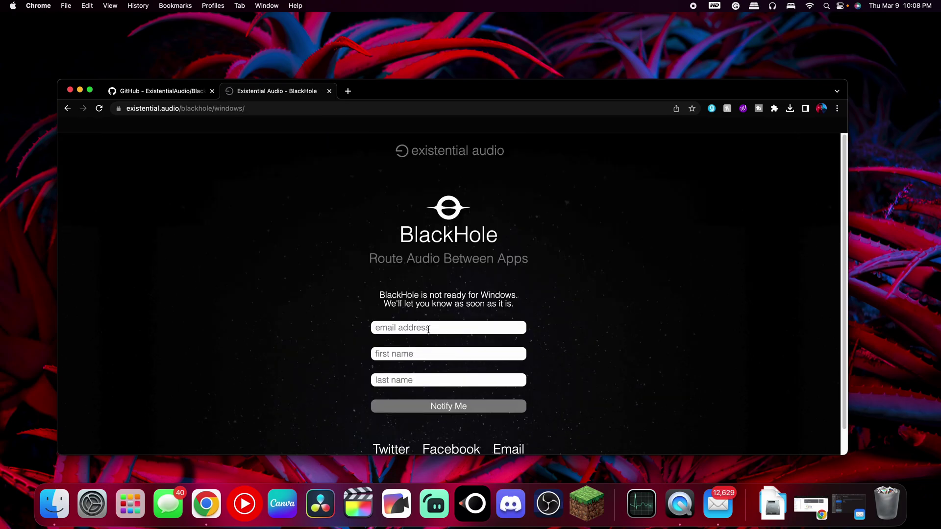
scroll(431, 351, down, 1)
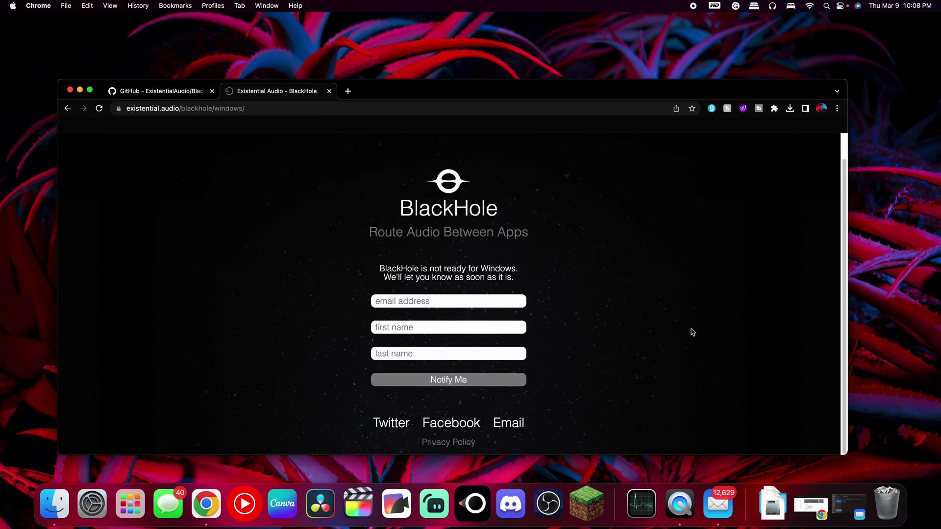
key(super+bracketleft)
scroll(436, 338, up, 5)
scroll(487, 354, down, 4)
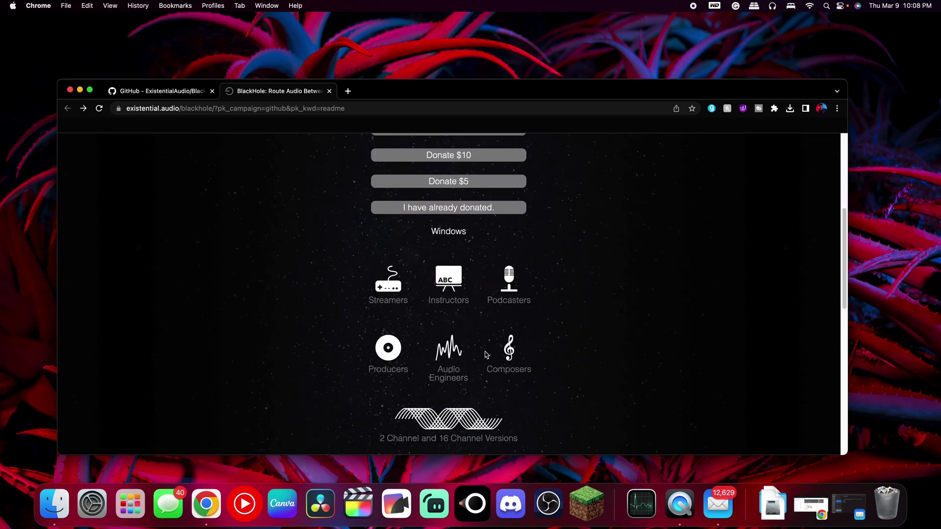
scroll(487, 354, down, 4)
scroll(461, 332, up, 2)
scroll(496, 330, down, 10)
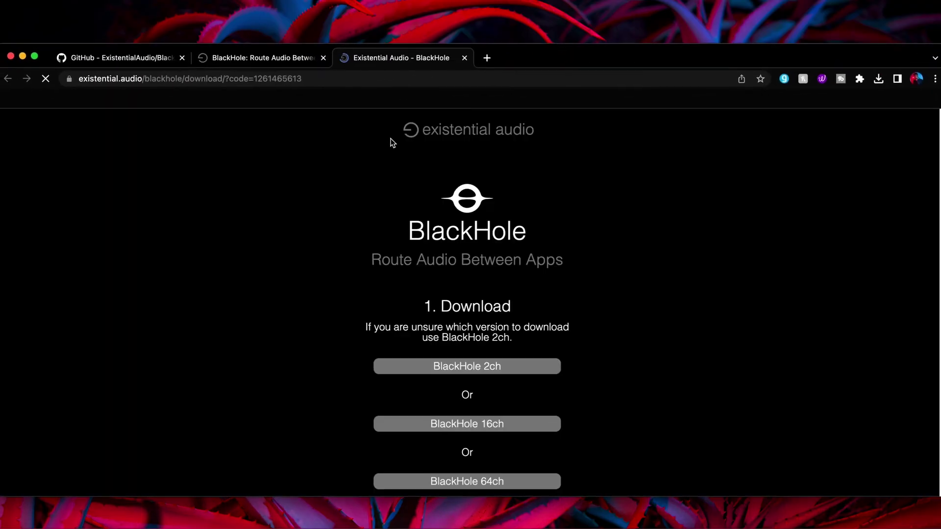
Review the BlackHole 2ch, 16ch and 64ch download options and the install section on the download page.
scroll(481, 289, down, 3)
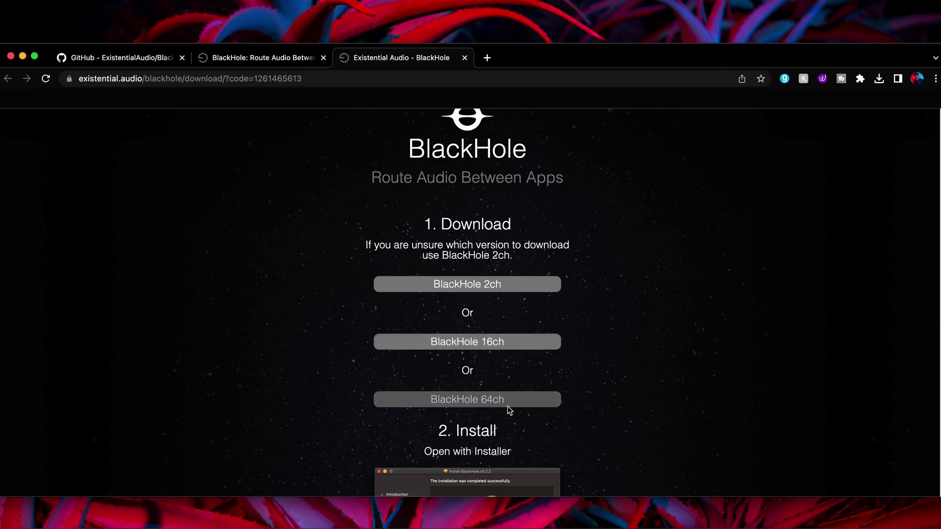
scroll(510, 407, down, 1)
click(481, 328)
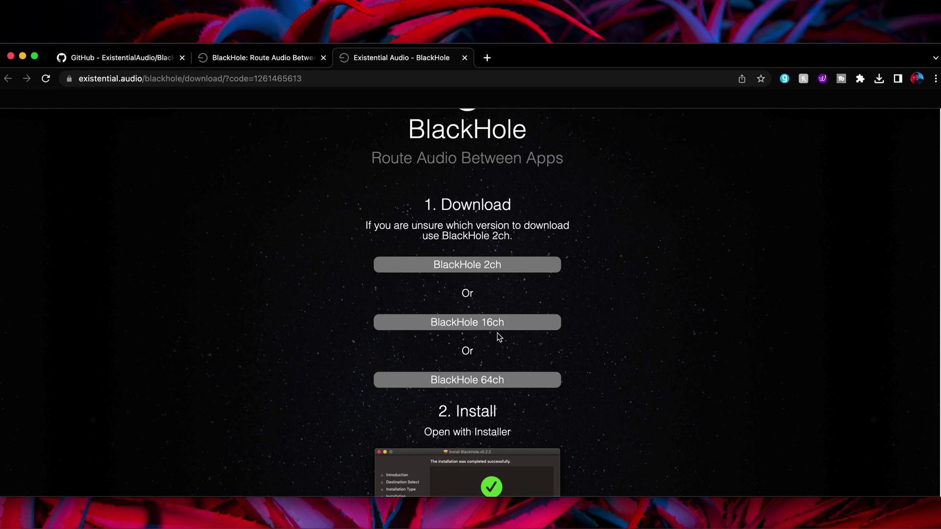
scroll(582, 332, down, 3)
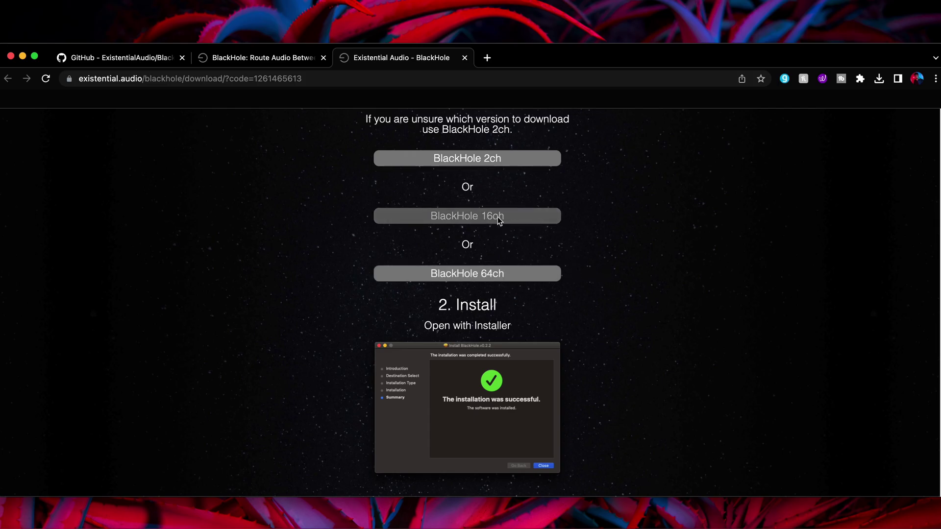
scroll(609, 275, down, 5)
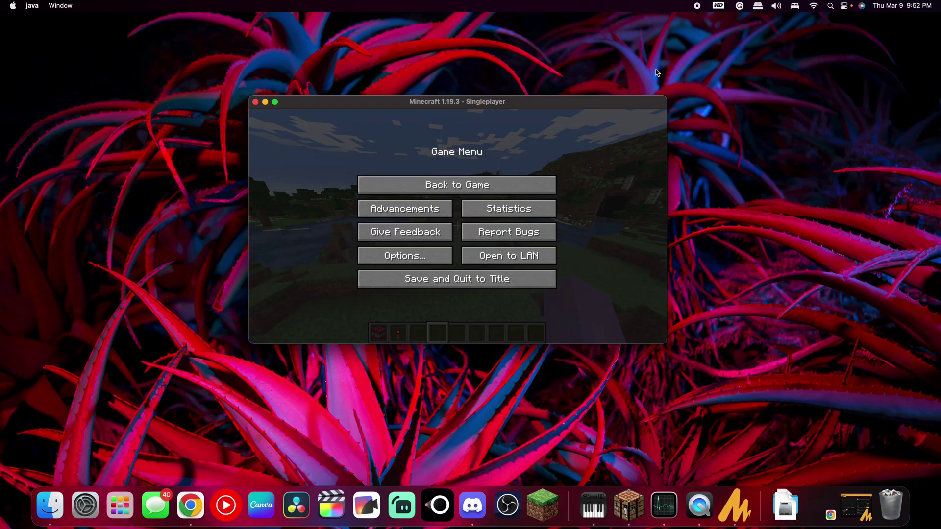
Search for and launch QuickTime Player, and look over its commands for new recordings.
click(830, 7)
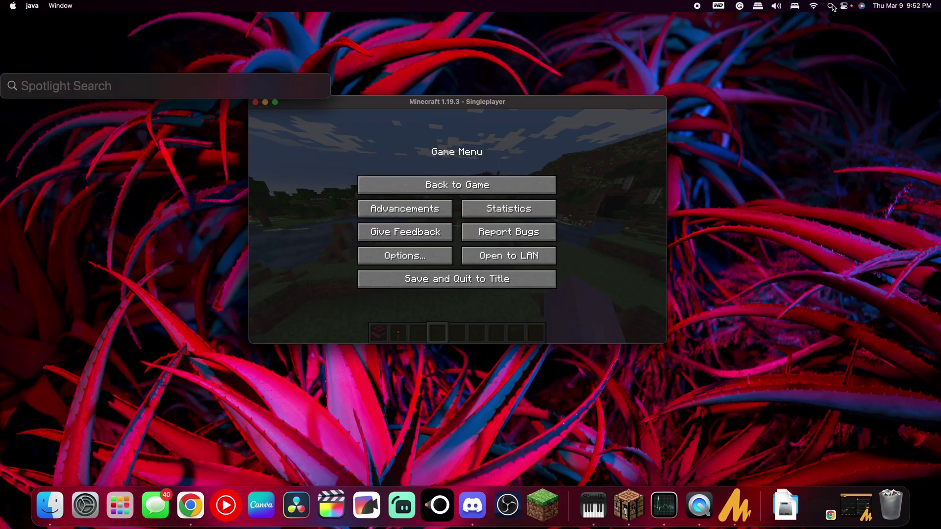
text(quick)
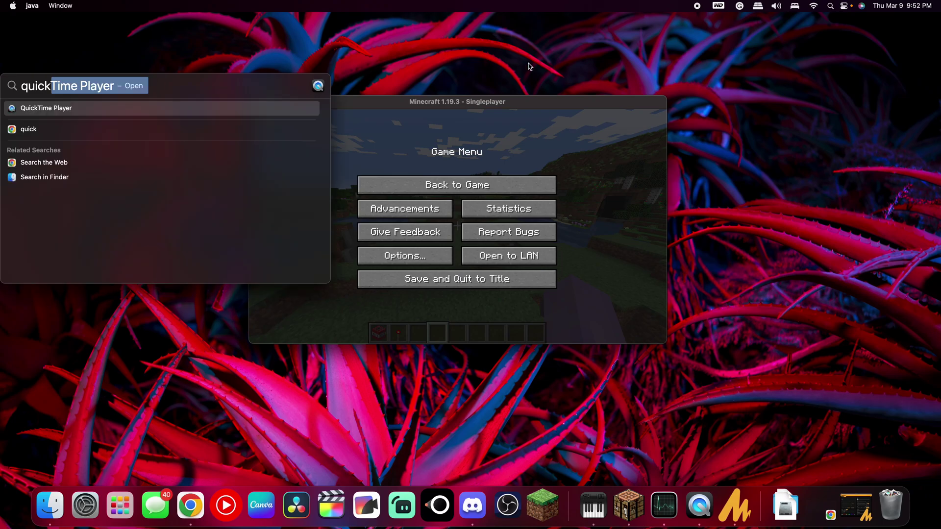
click(290, 113)
click(97, 6)
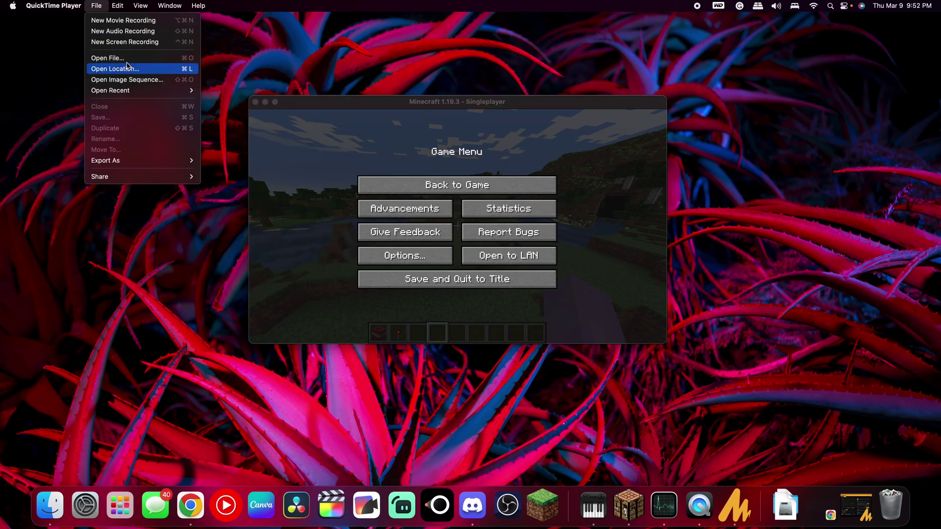
mouse_move(118, 9)
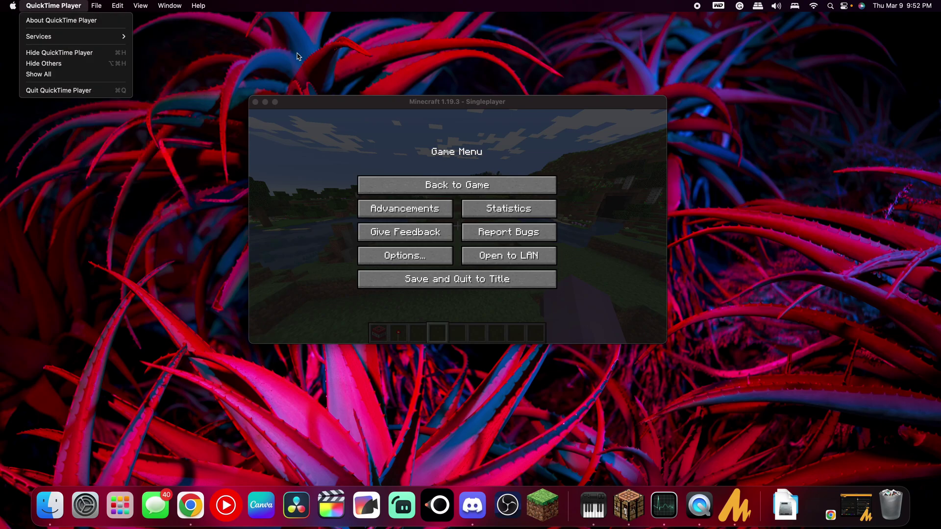
click(510, 119)
Bring up the macOS screen recording controls, review their save, timer and pointer options, and close them.
key(super+shift+5)
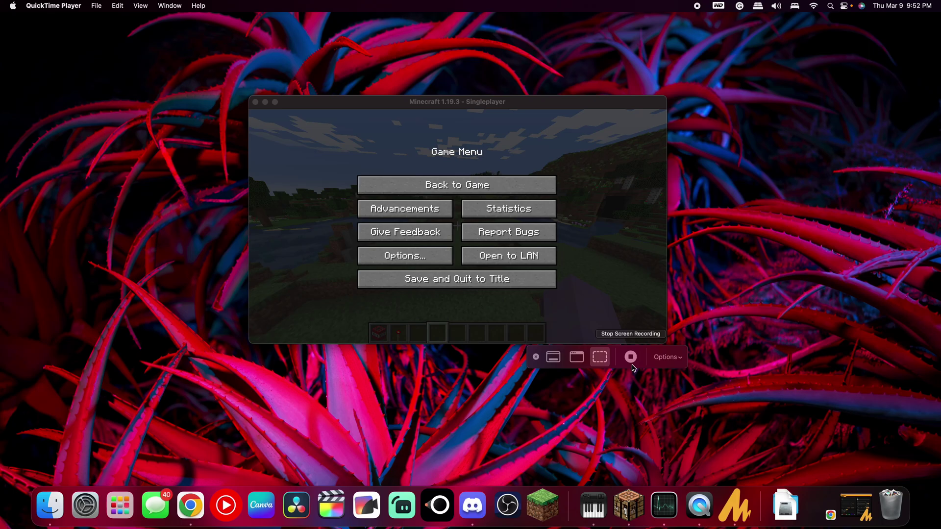
click(668, 357)
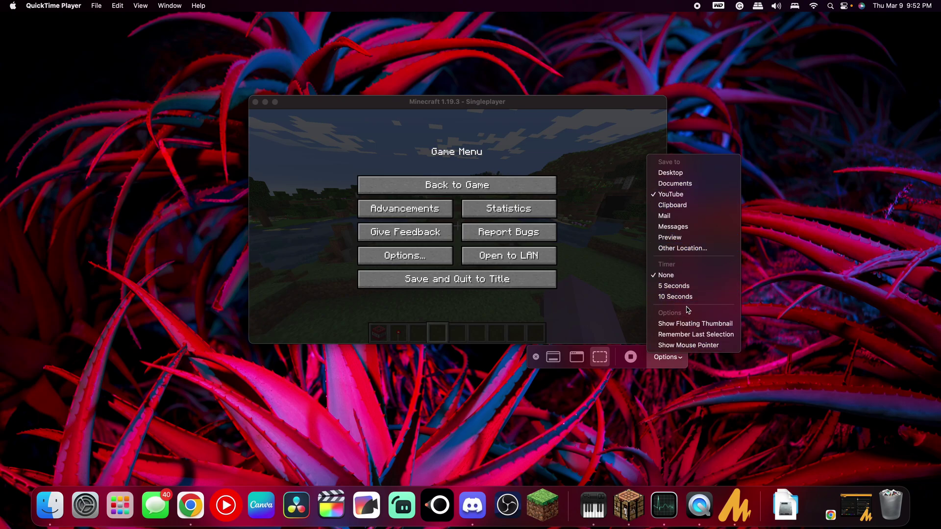
click(769, 298)
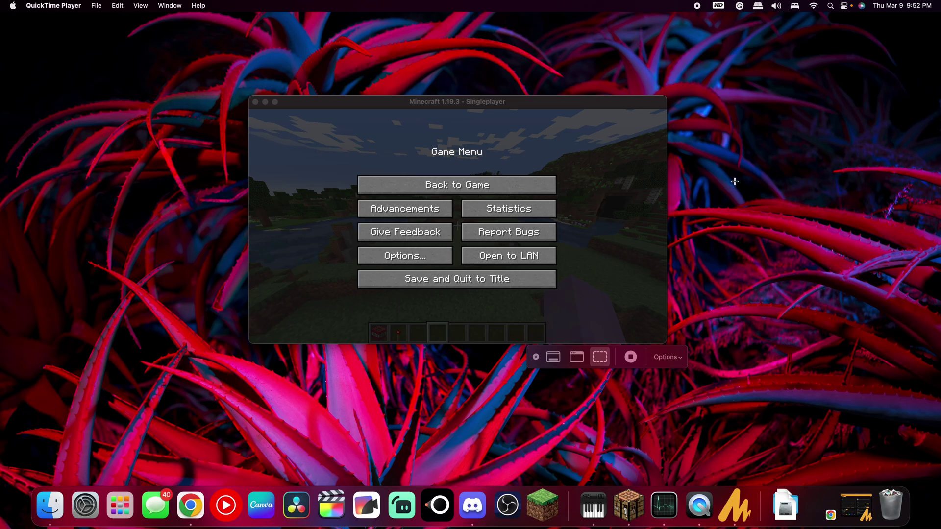
key(Escape)
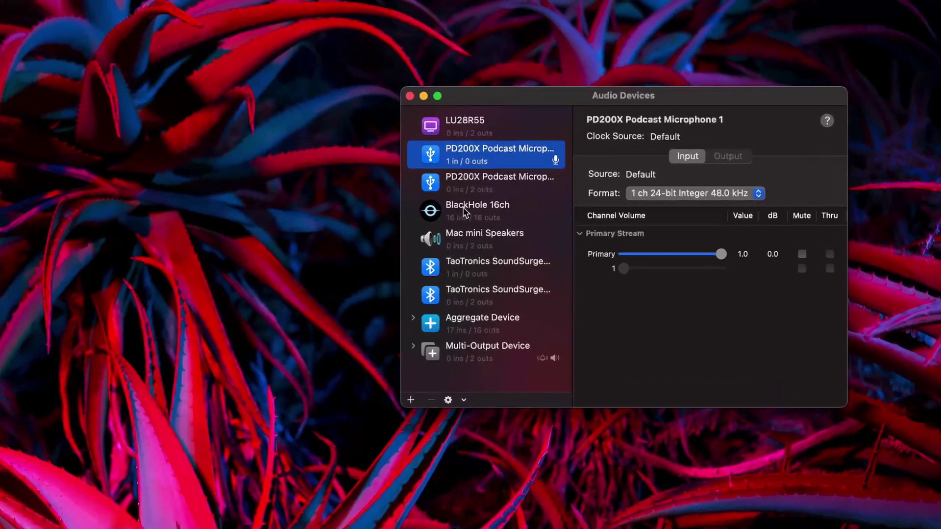
Select BlackHole 16ch among the audio devices and set its primary output volume to about 0.502.
click(432, 209)
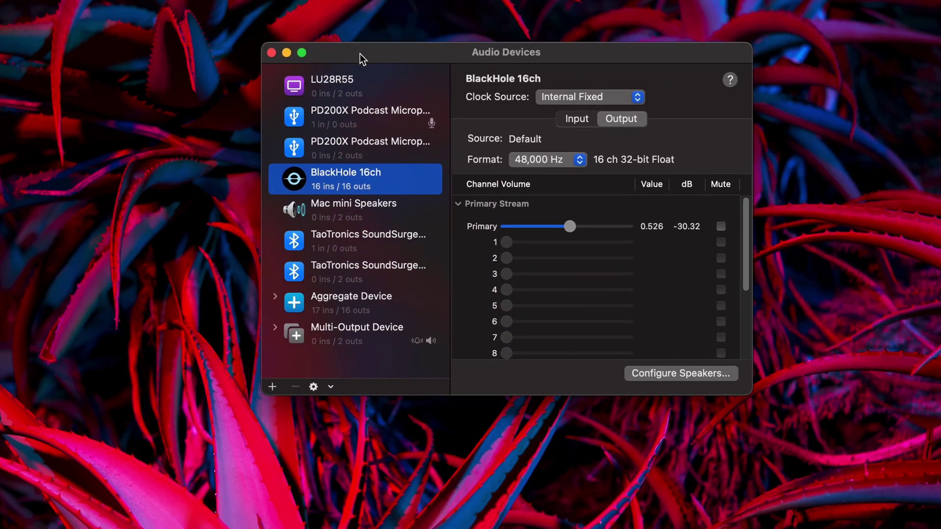
drag(359, 53, 335, 78)
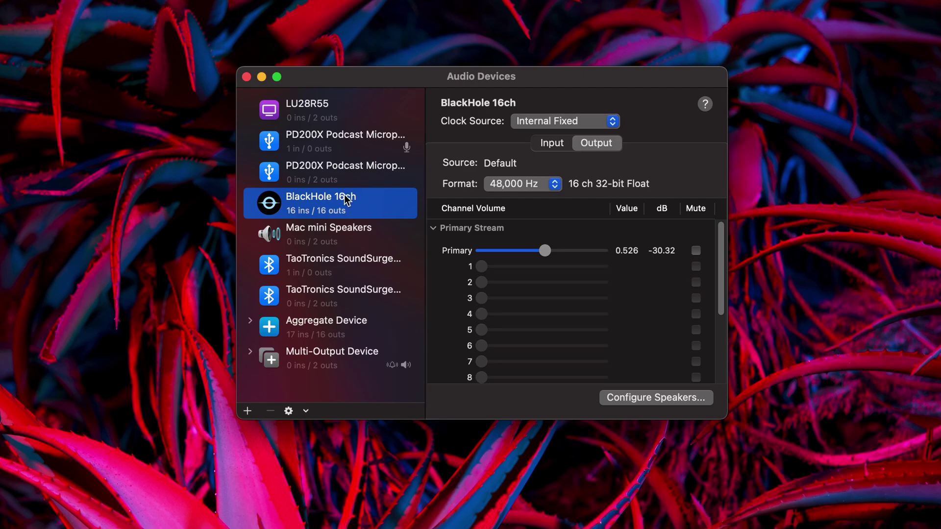
mouse_move(544, 251)
mouse_down()
mouse_move(609, 251)
mouse_move(541, 250)
mouse_up()
scroll(636, 245, down, 1)
scroll(588, 225, up, 1)
Examine the available sample rates for BlackHole 16ch and compare its input and output settings.
click(523, 184)
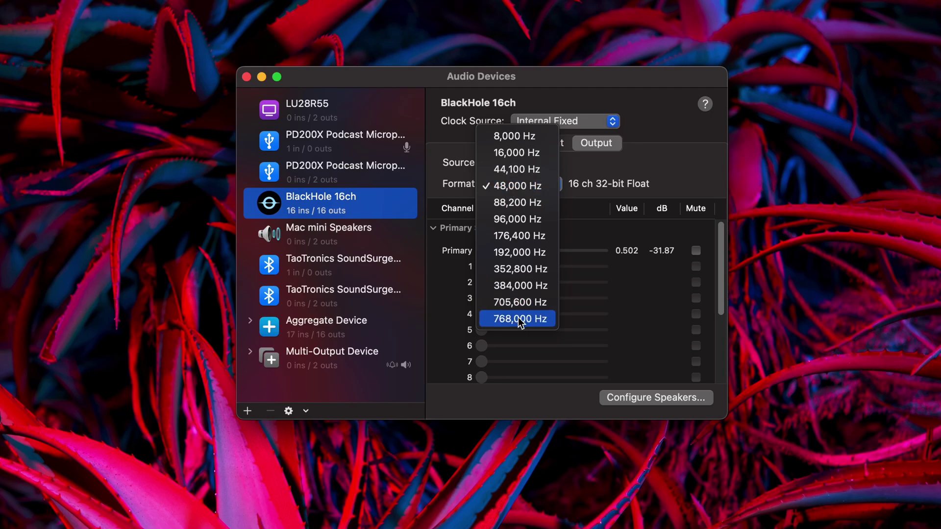
click(648, 178)
click(557, 189)
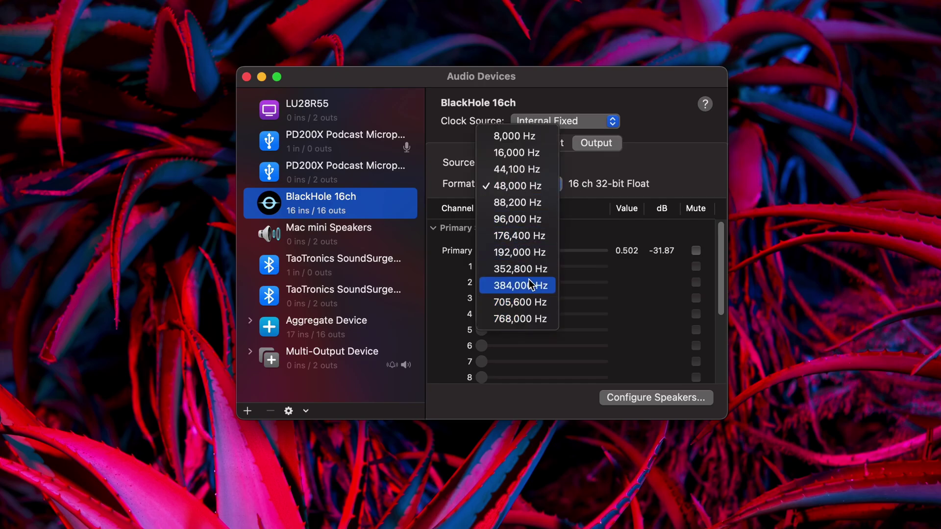
click(643, 173)
click(555, 143)
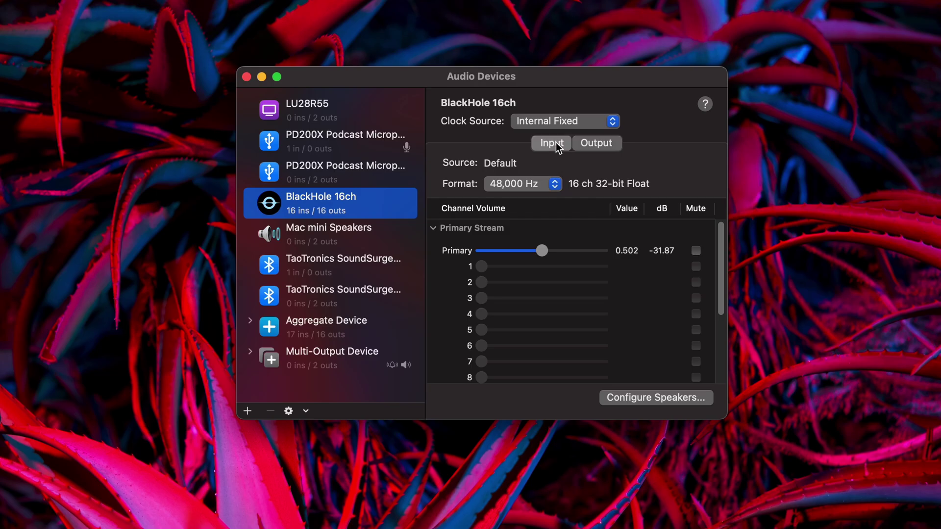
click(586, 144)
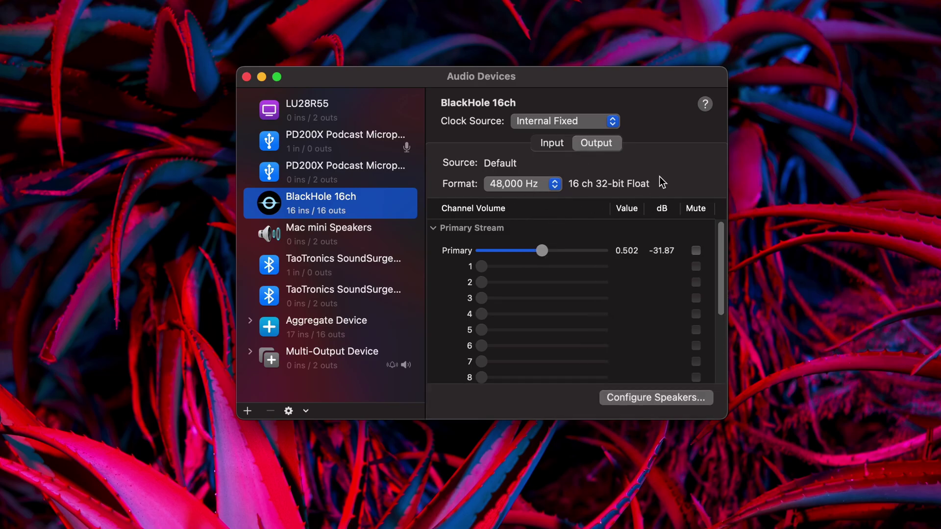
Show the settings of the PD200X Podcast Microphone input device.
click(338, 142)
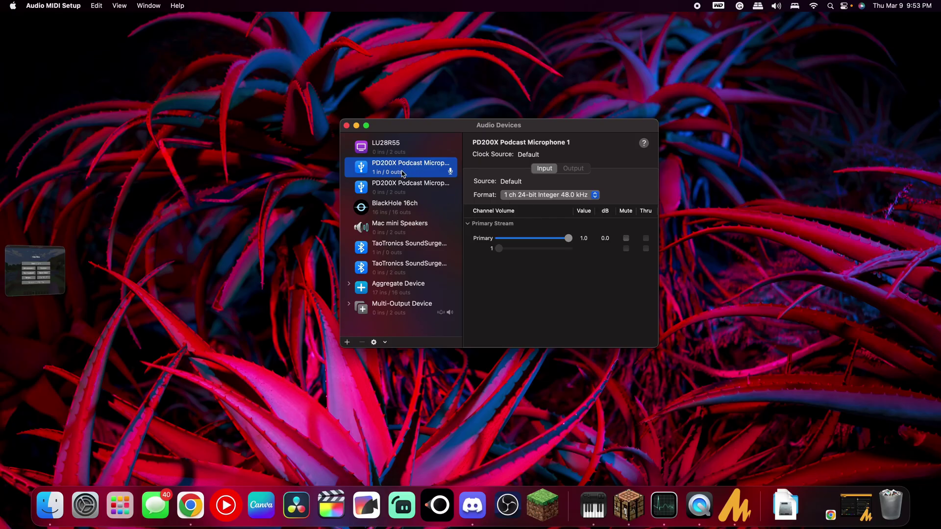
Switch to Maono Link, set the PD200X microphone's gain to about 78, and return to its input settings in Audio Devices.
click(734, 505)
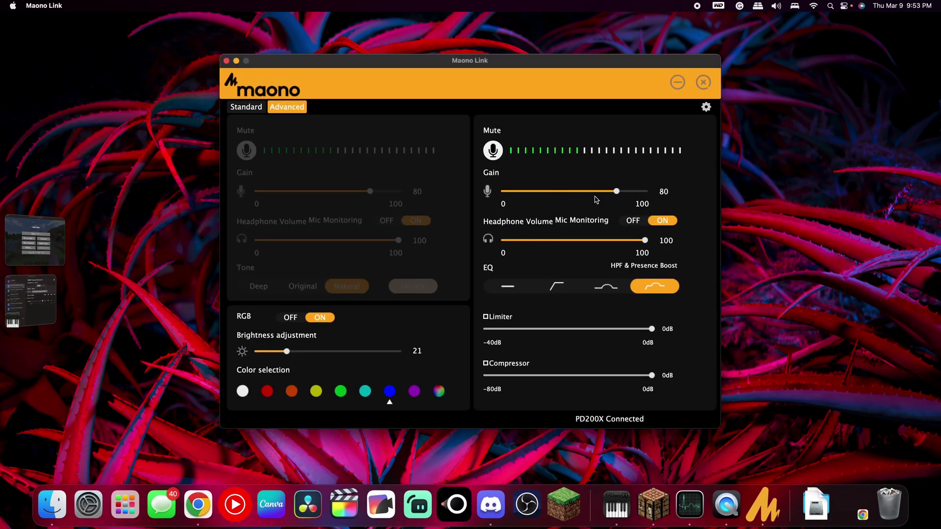
mouse_move(610, 193)
mouse_down()
mouse_move(534, 192)
mouse_move(615, 192)
mouse_up()
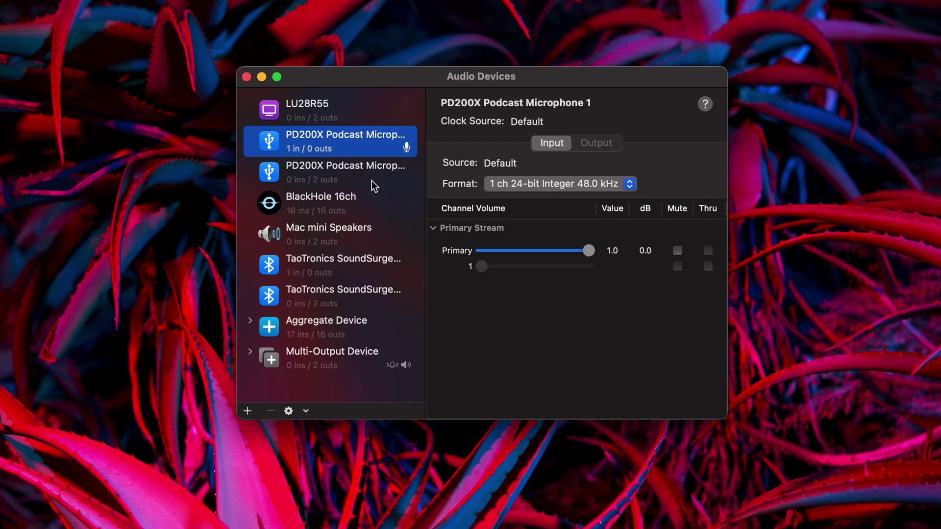
drag(589, 250, 636, 254)
Review the PD200X Podcast Microphone output device and the Multi-Output Device, and display the options for creating a new device.
click(348, 171)
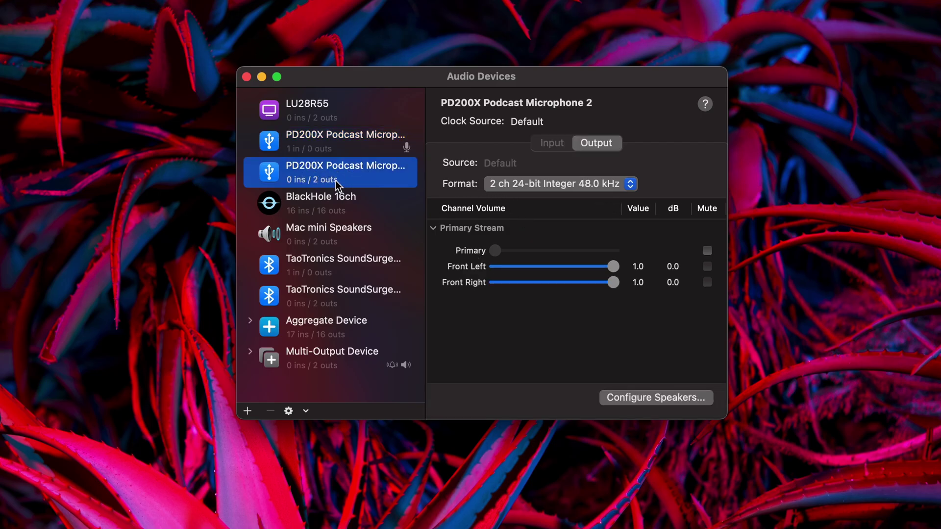
click(325, 363)
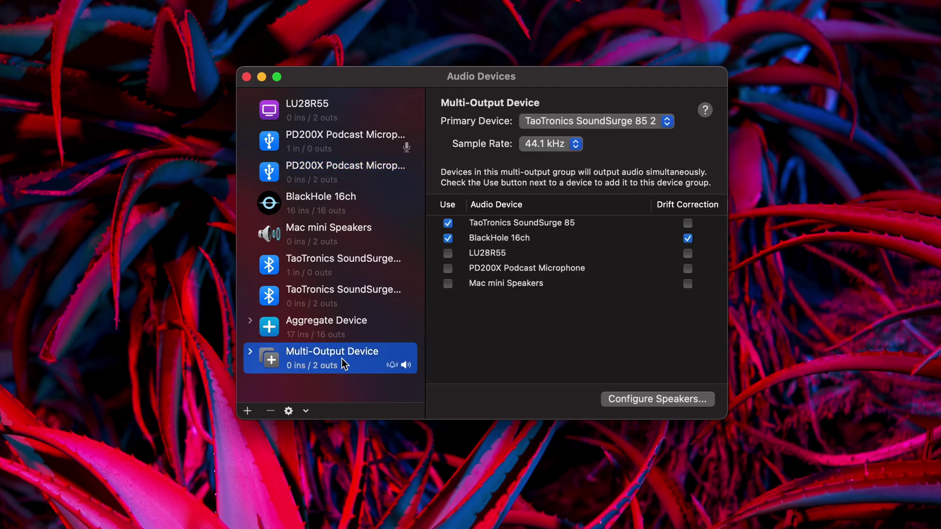
click(248, 411)
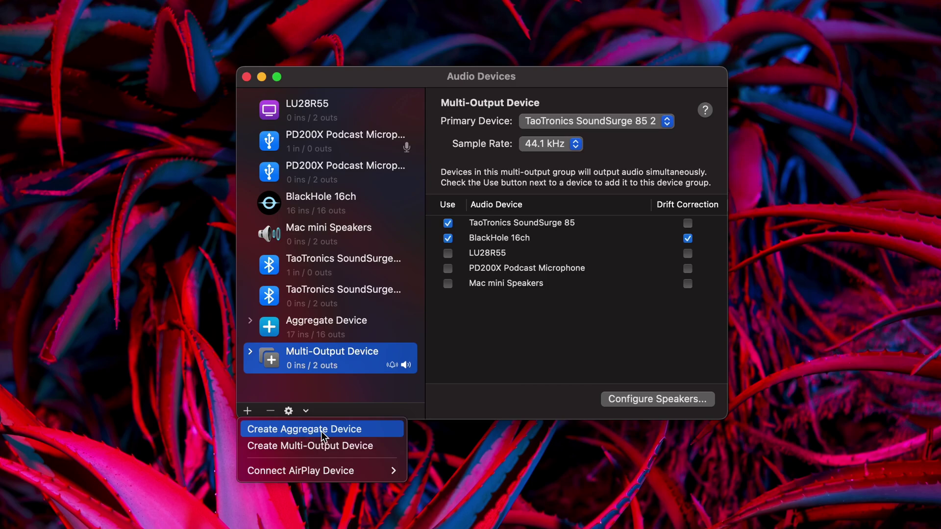
Examine the Aggregate Device's subdevices, input channels and drift correction, comparing BlackHole 16ch with the PD200X Podcast Microphone entries.
click(319, 329)
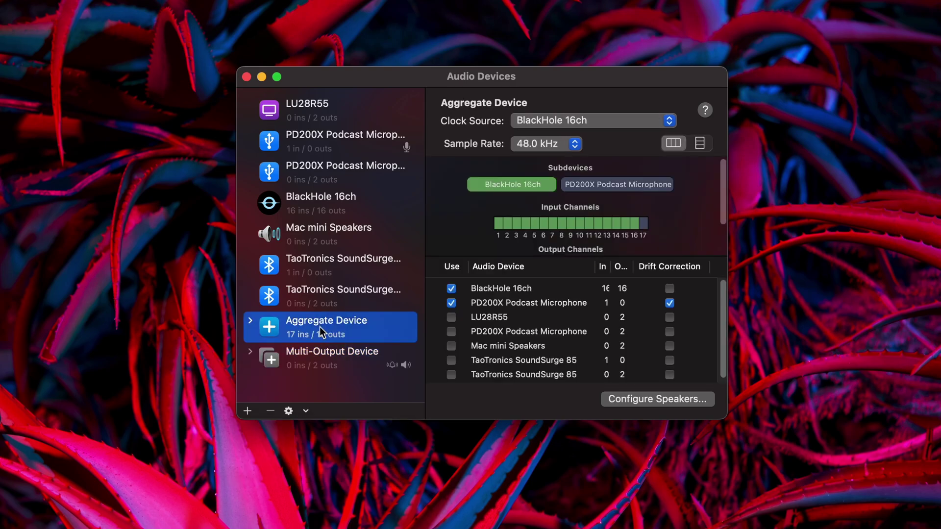
click(522, 291)
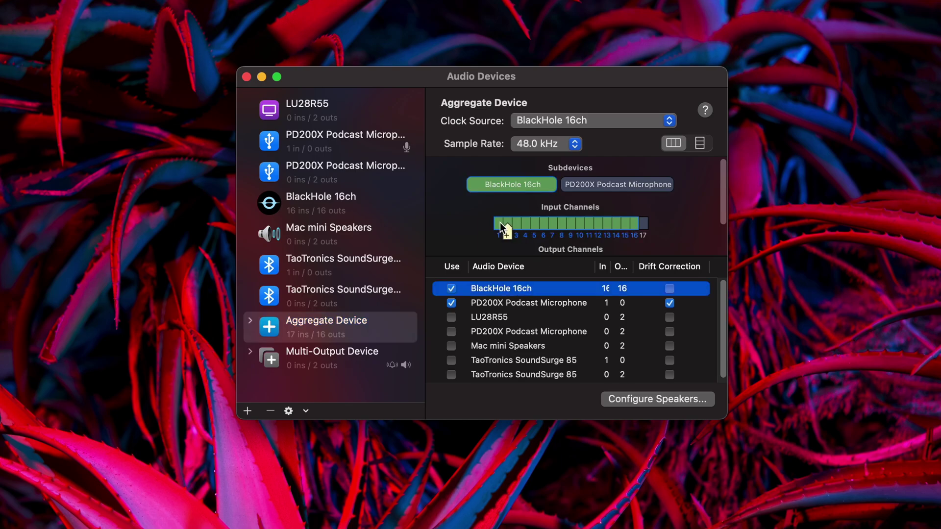
key(Down)
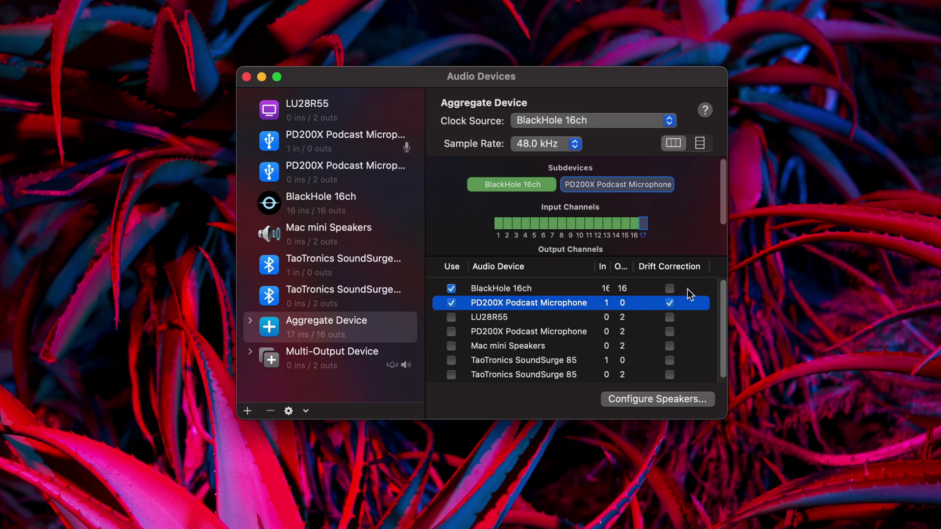
click(681, 229)
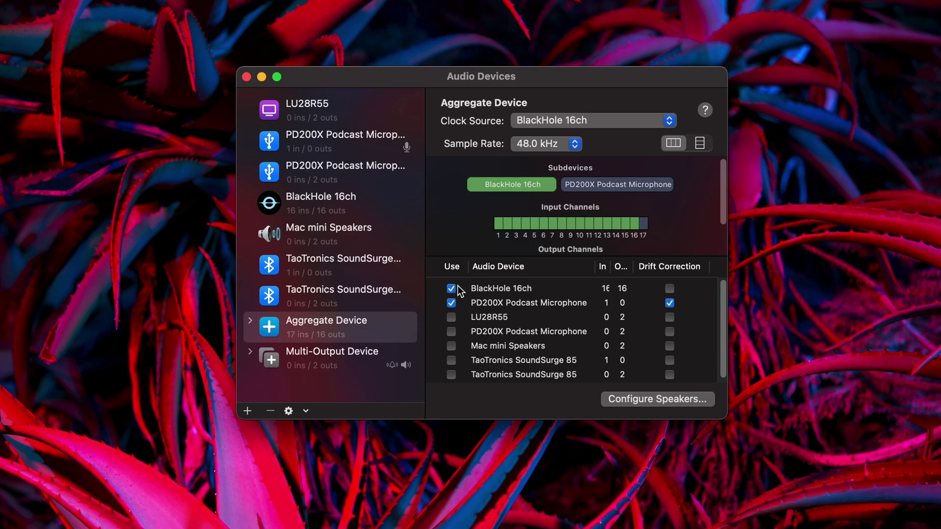
scroll(473, 329, down, 1)
scroll(474, 323, up, 1)
click(497, 332)
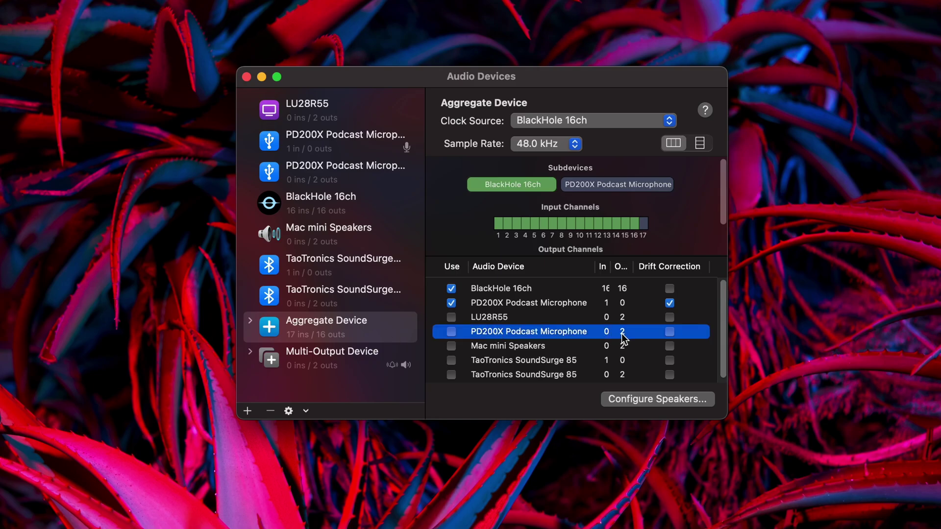
Examine the Multi-Output Device's use and drift correction settings for TaoTronics SoundSurge 85 and BlackHole 16ch, and check the system sound outputs.
click(316, 355)
click(247, 411)
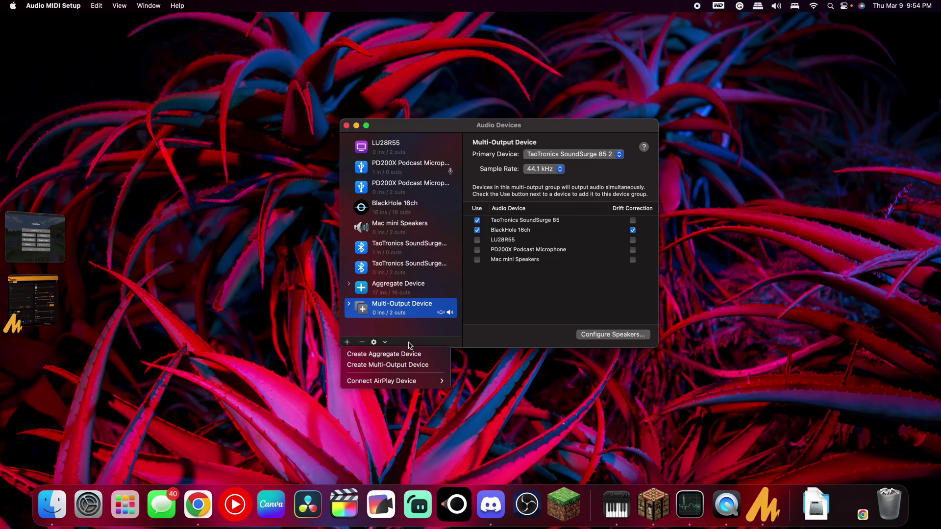
click(354, 394)
click(776, 6)
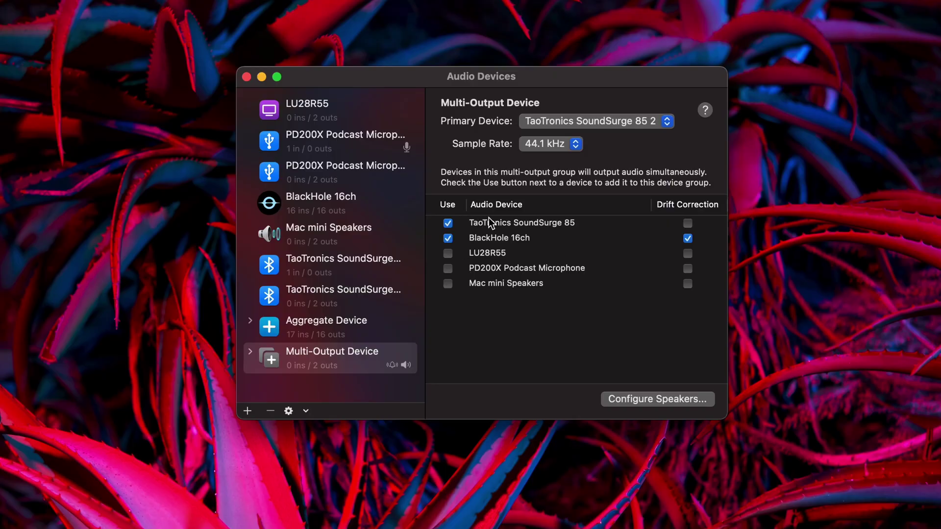
click(184, 353)
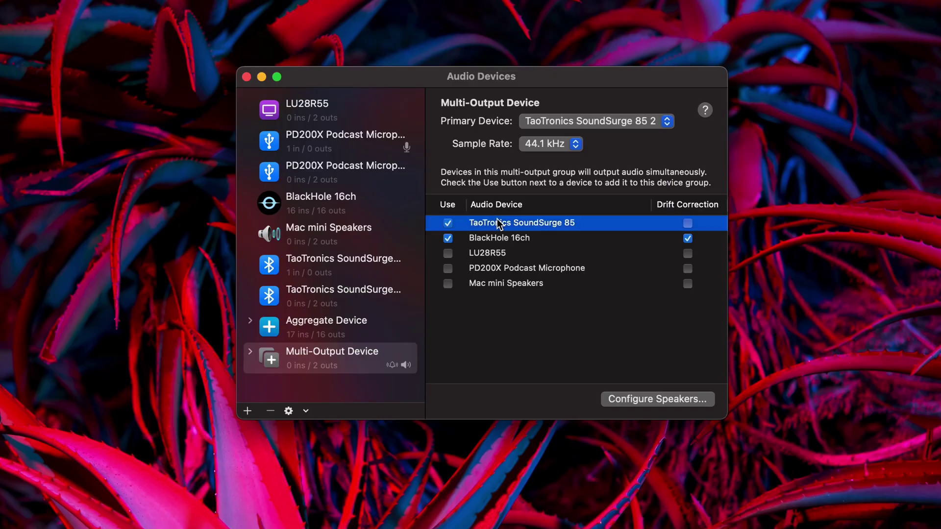
click(520, 240)
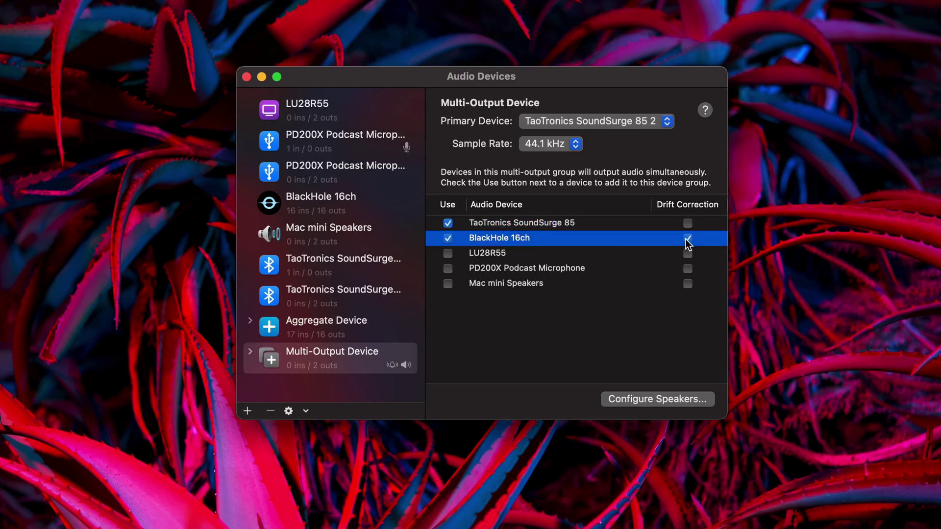
Close Maono Link, bring up Minecraft's options, and try to raise the system volume with the Multi-Output Device selected.
click(363, 374)
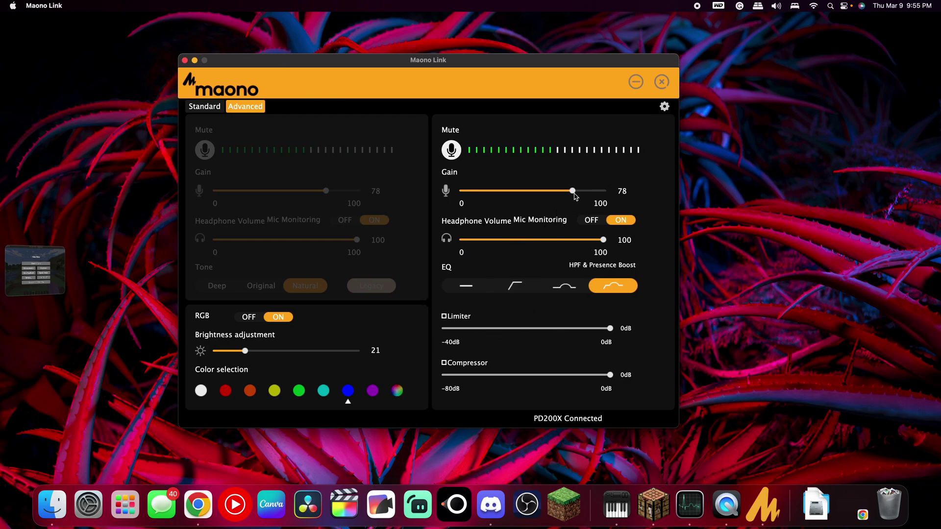
click(186, 64)
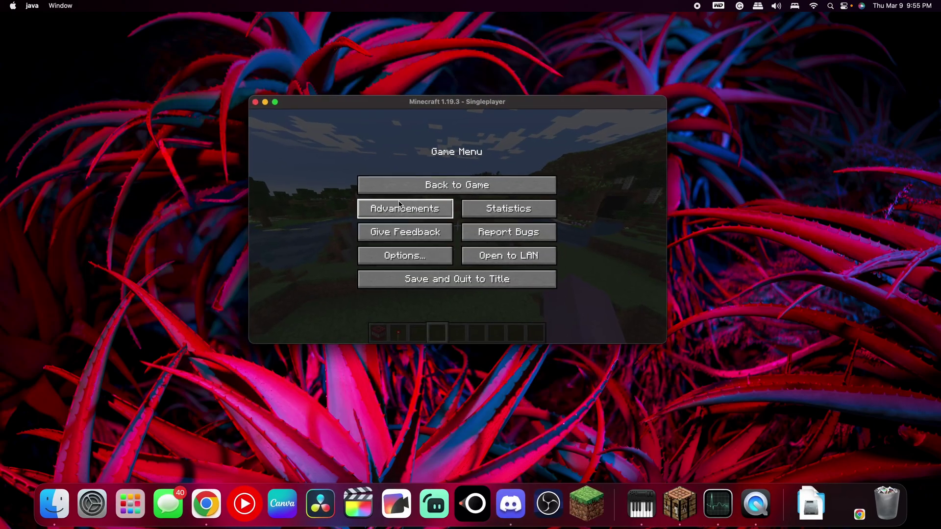
click(383, 256)
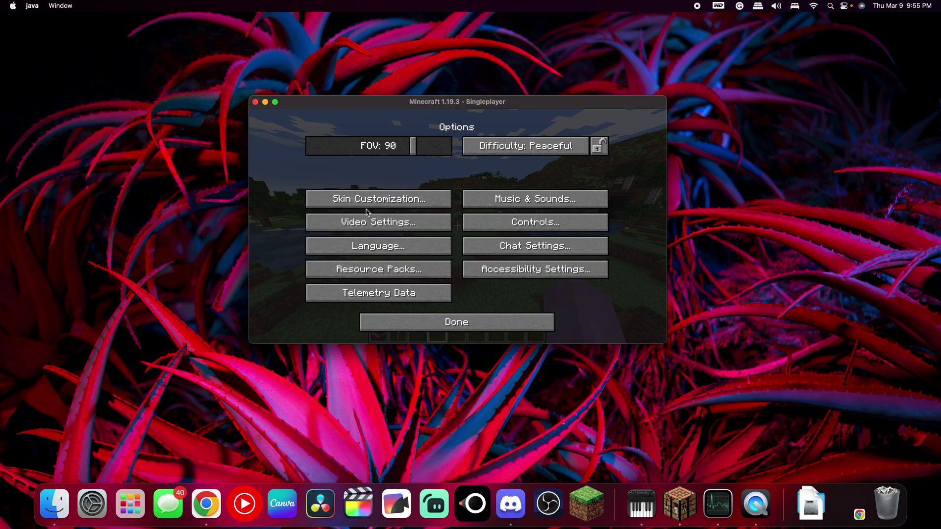
click(777, 6)
key(XF86AudioRaiseVolume)
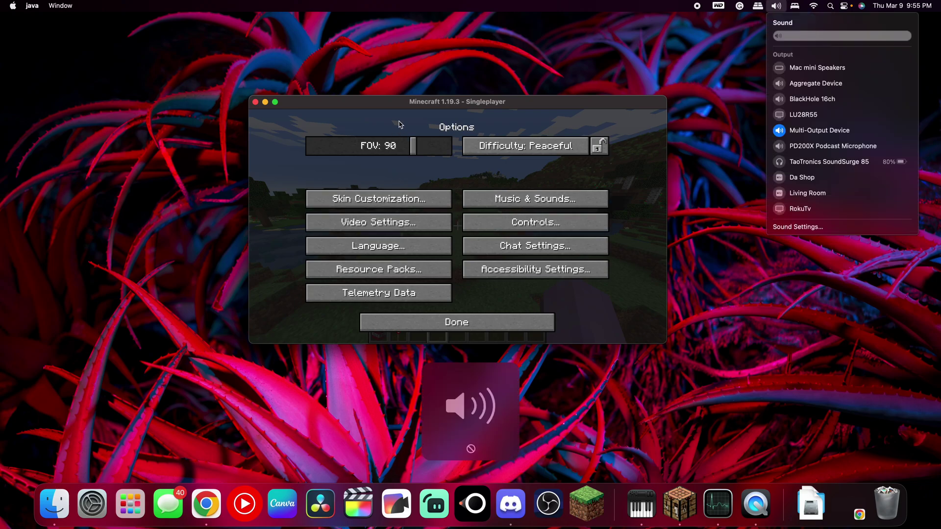
Set Minecraft's master volume to about 51% in the music and sound options, and resume the game.
click(546, 196)
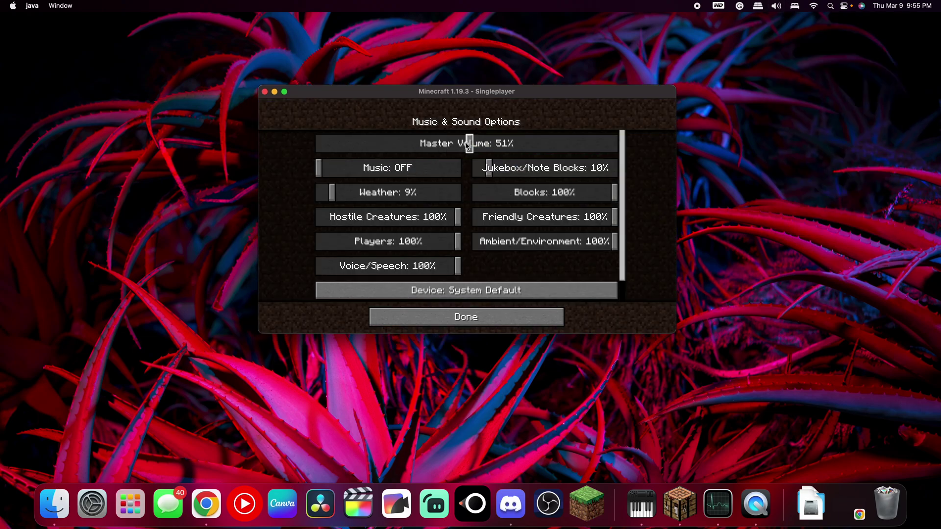
drag(400, 149, 461, 150)
click(466, 317)
click(466, 312)
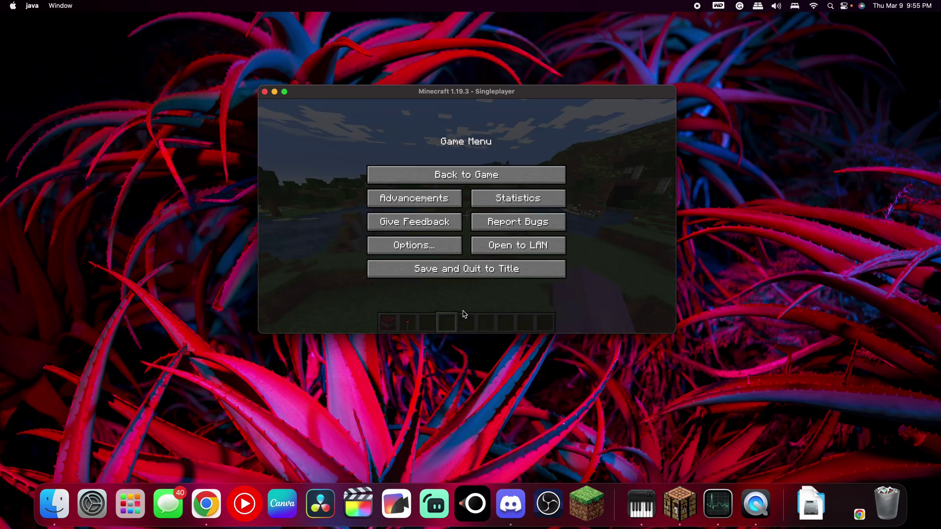
click(464, 175)
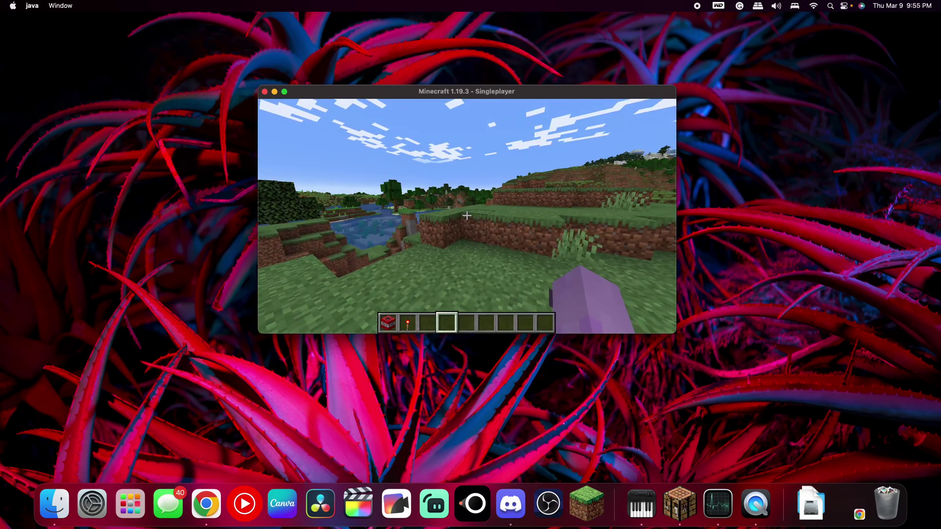
Show the debug overlay in the full-screen game and fly forward across the landscape to check the frame rate.
key(Escape)
key(Escape)
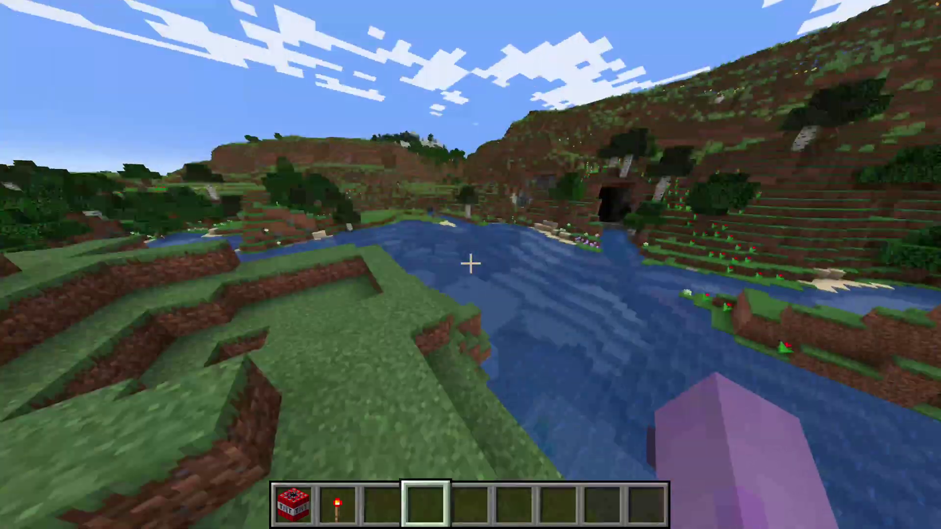
key(F3)
key(w)
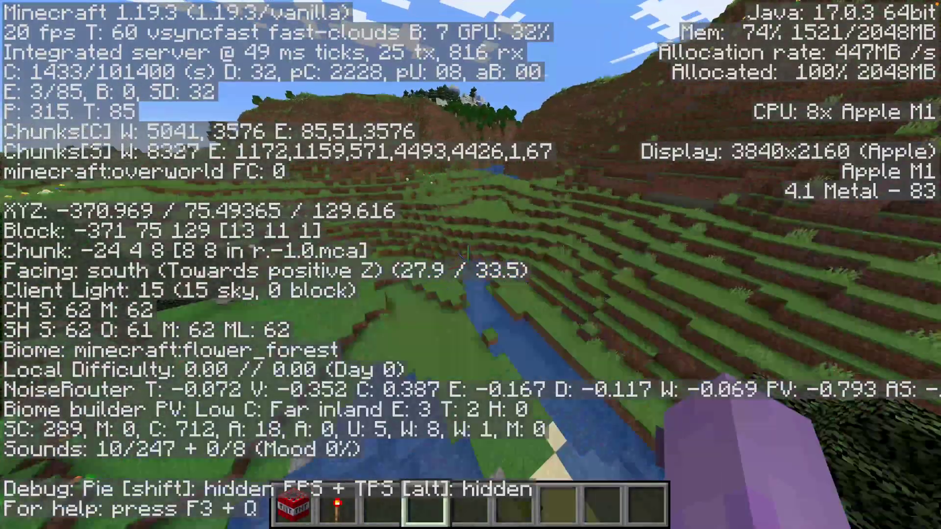
key(w)
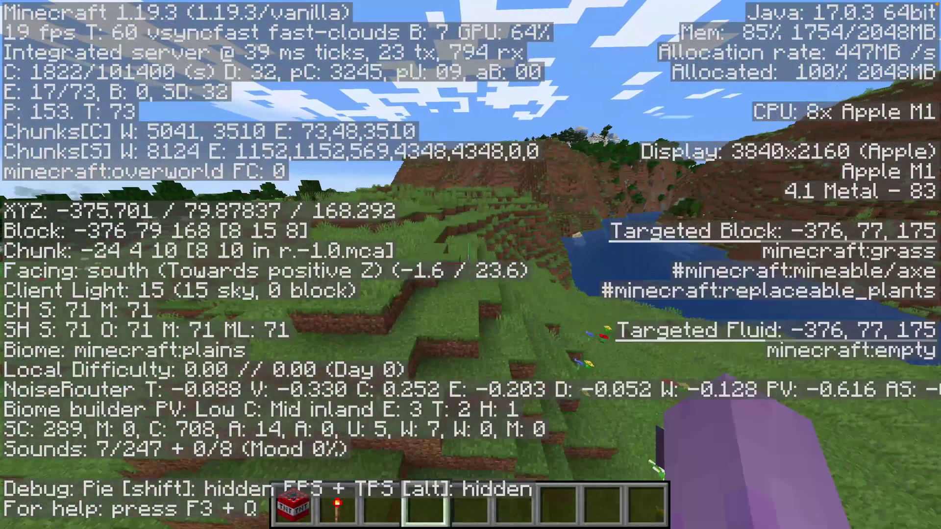
key(w)
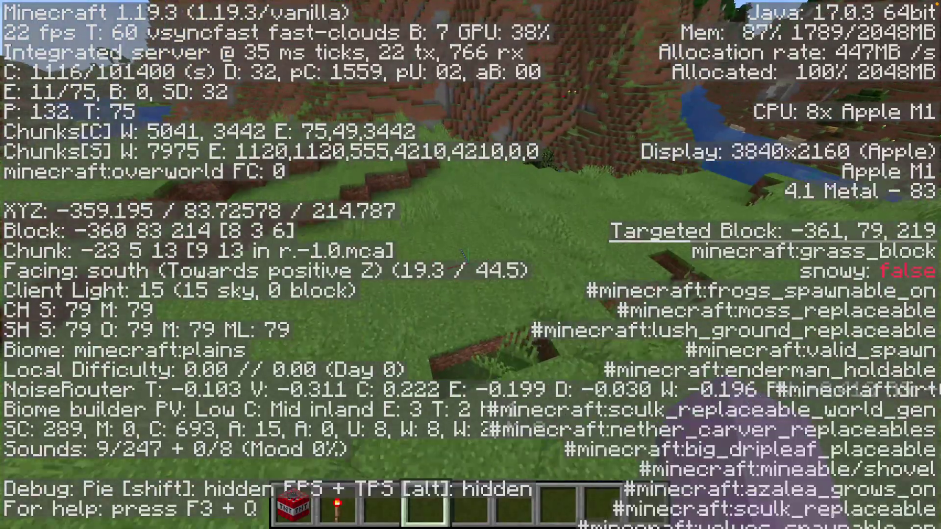
Lower Minecraft's render distance to 13 chunks in the video settings and return to the game.
key(Escape)
click(353, 330)
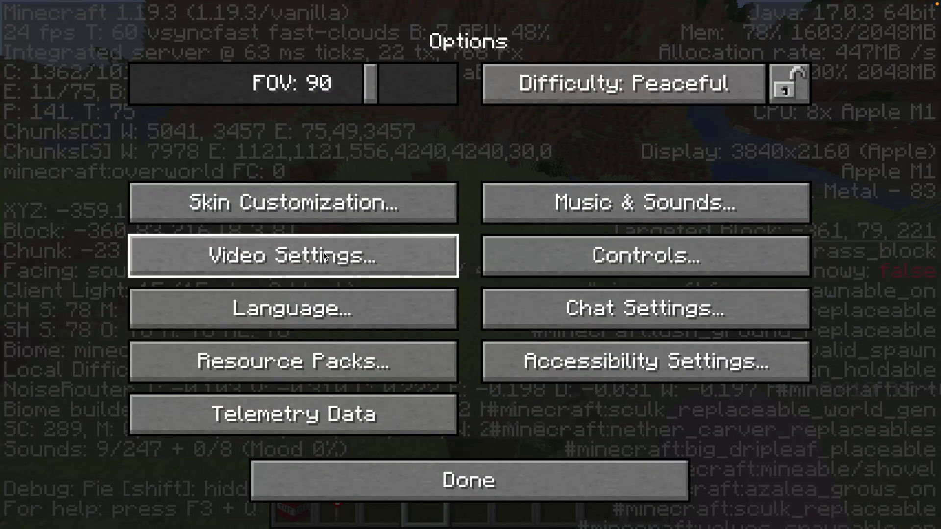
click(432, 256)
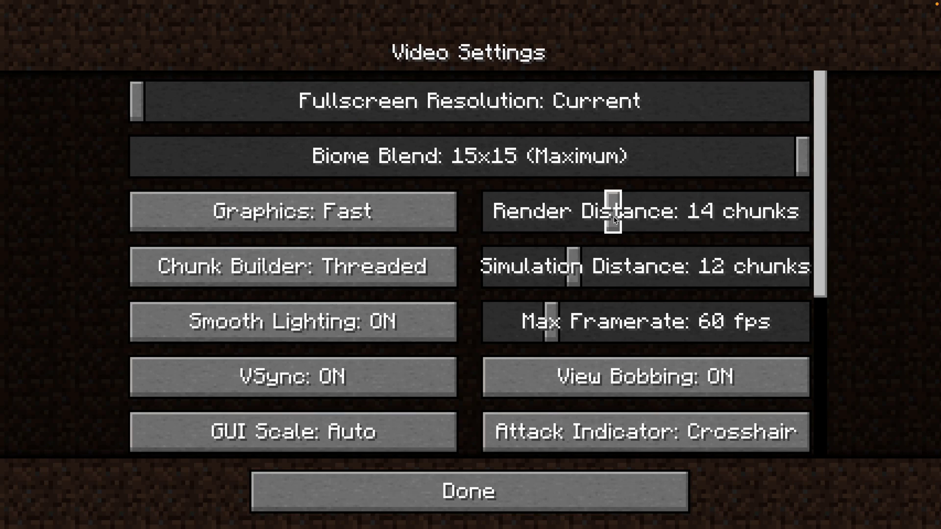
key(Escape)
key(Escape)
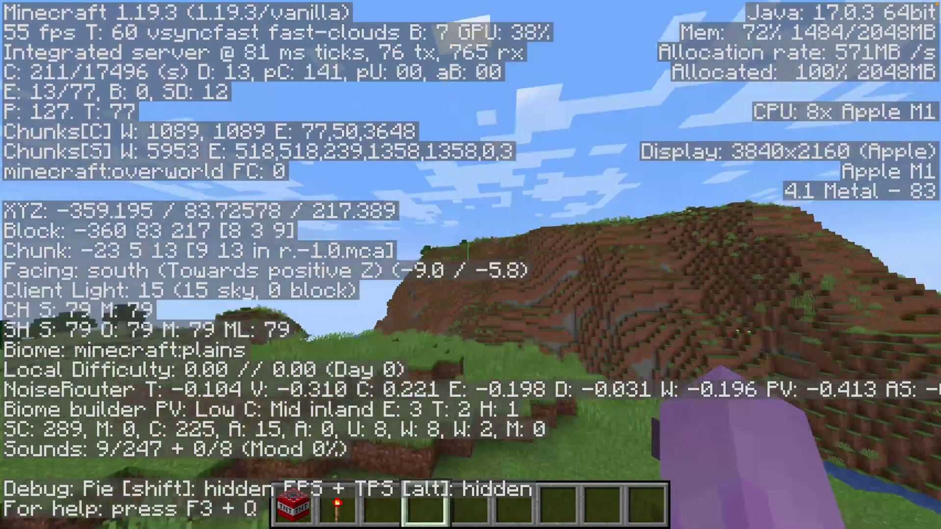
Fly over the hills, lake and forest with the debug overlay shown to examine the frame rate at the reduced render distance.
key(w)
key(space)
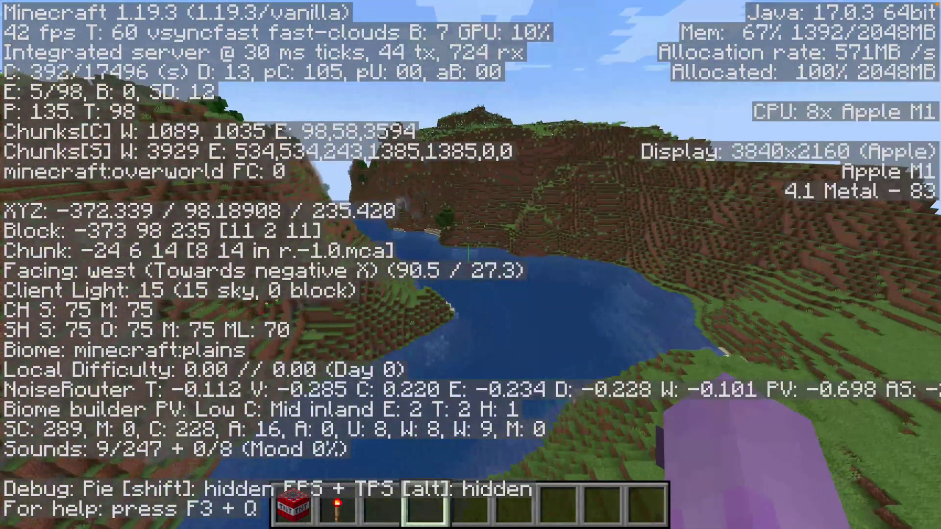
key(w)
key(space)
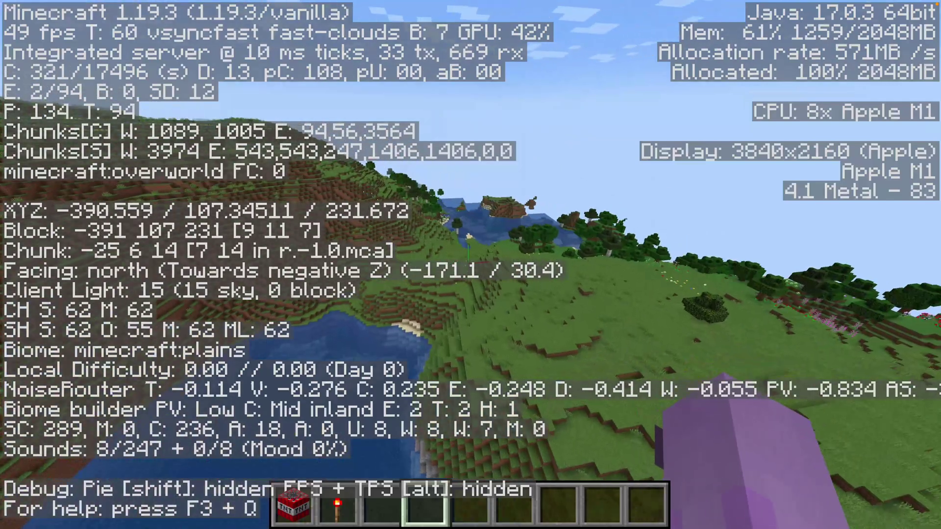
key(w)
key(space)
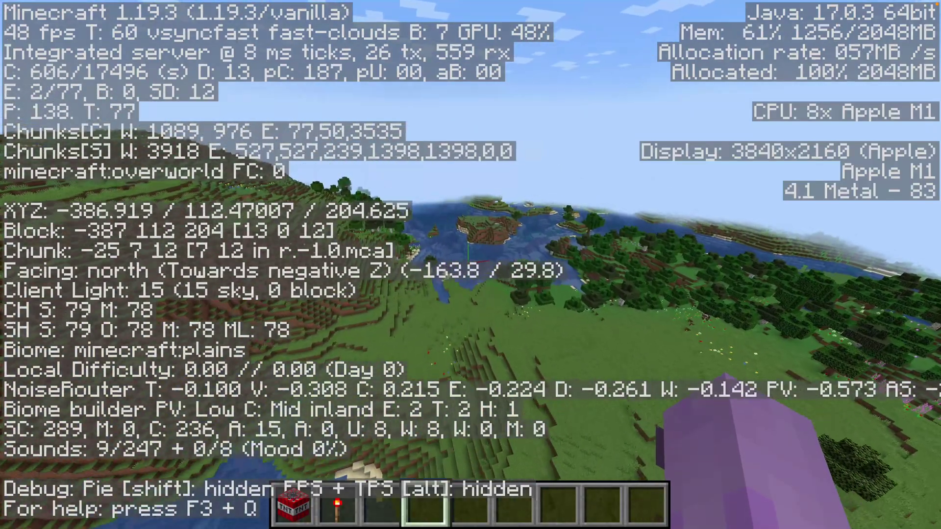
key(w)
key(shift)
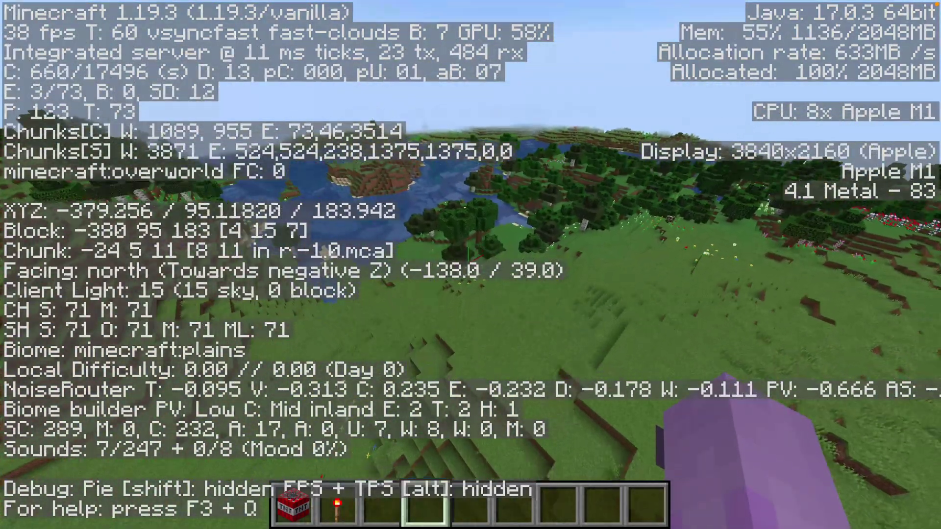
key(w)
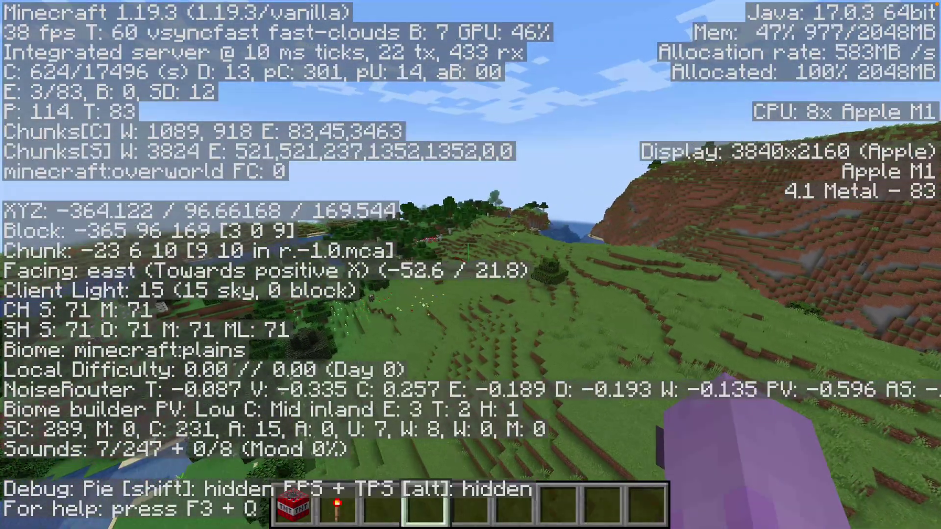
key(w)
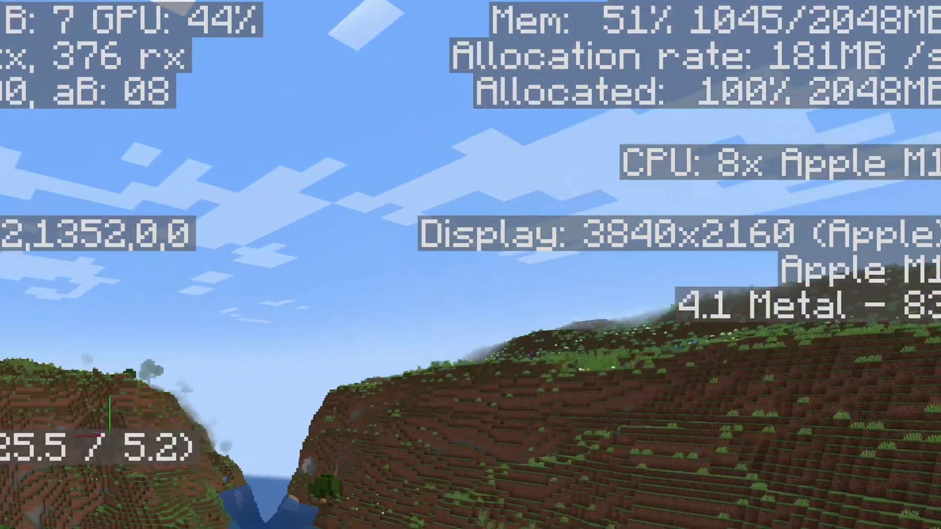
key(w)
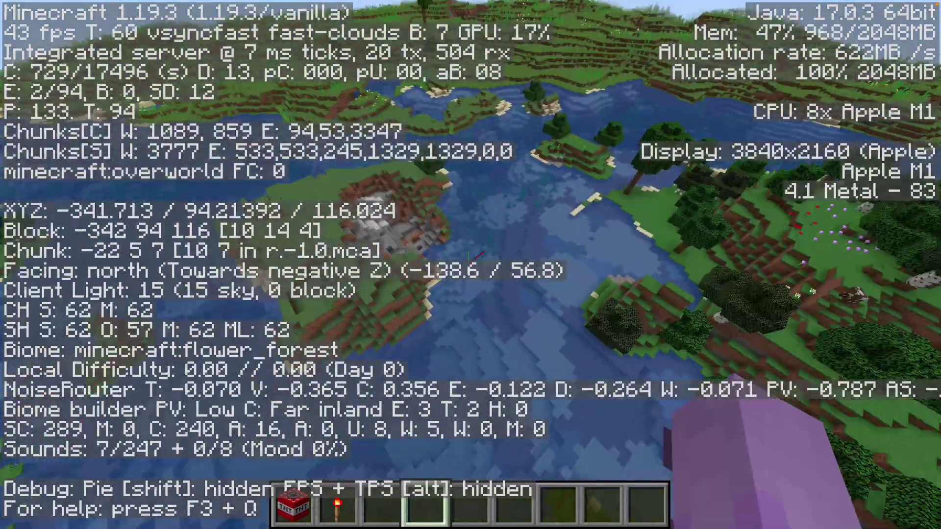
Fly down over the river island and on toward the sunflower plains to keep checking the frame rate in the debug overlay.
key(w)
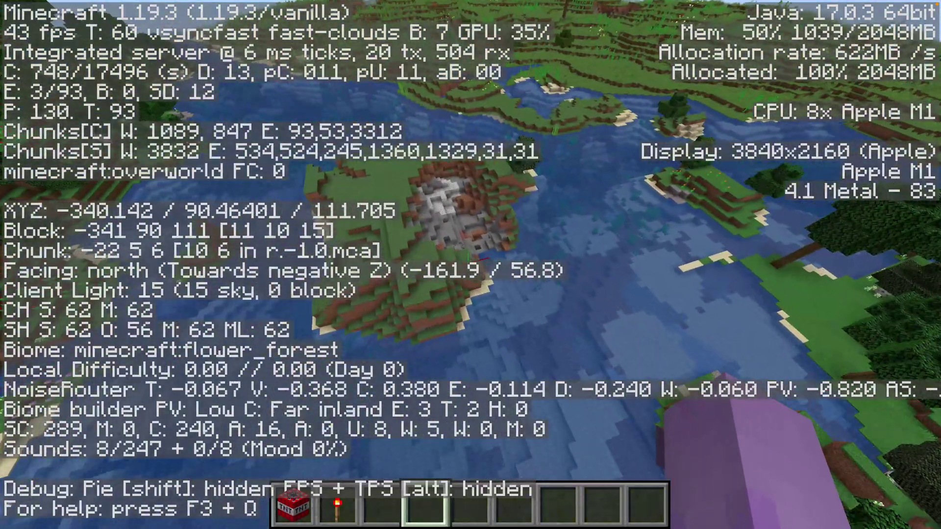
key(w)
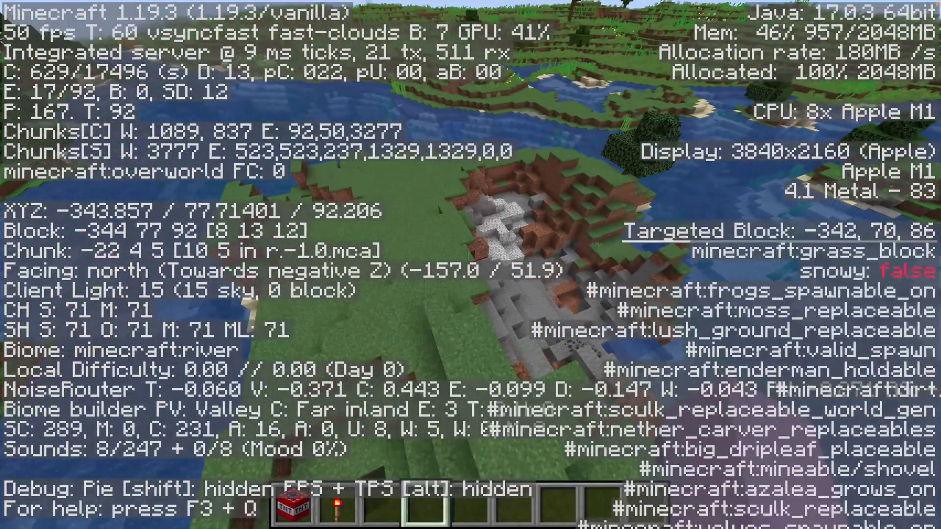
key(w)
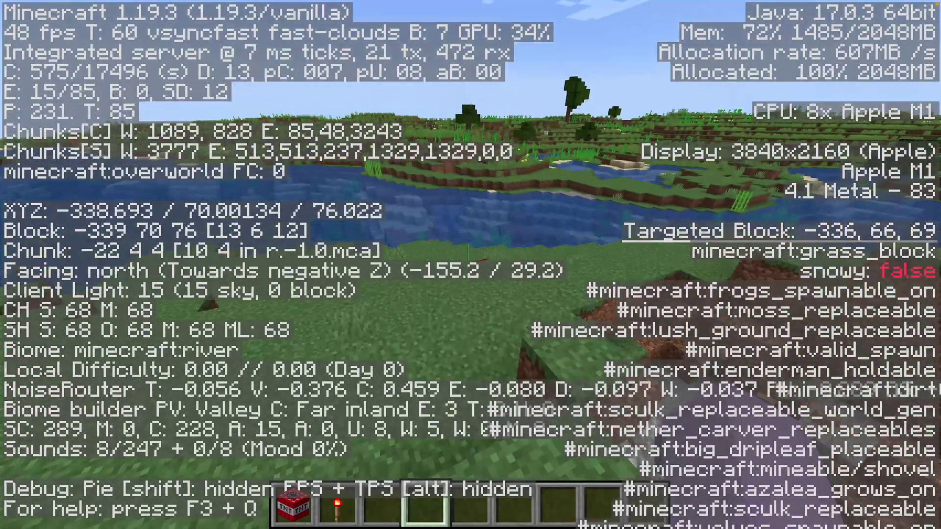
key(w)
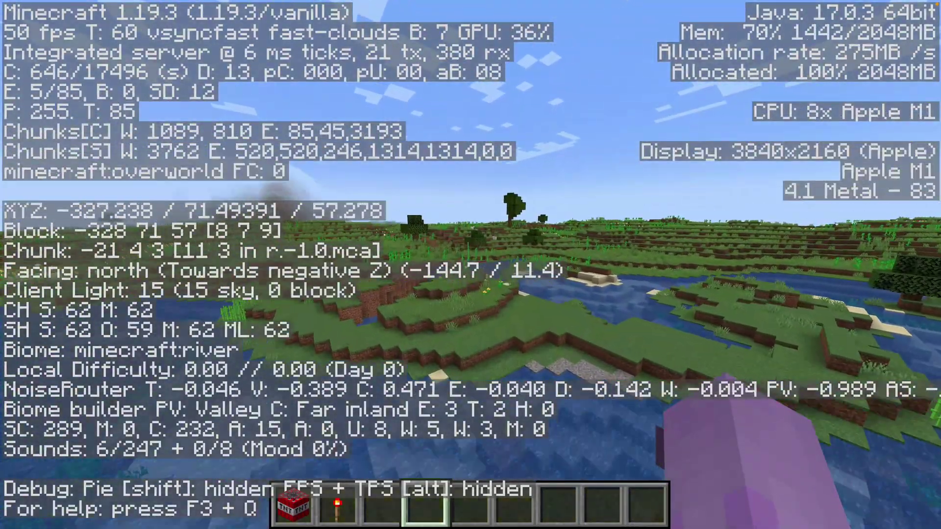
key(w)
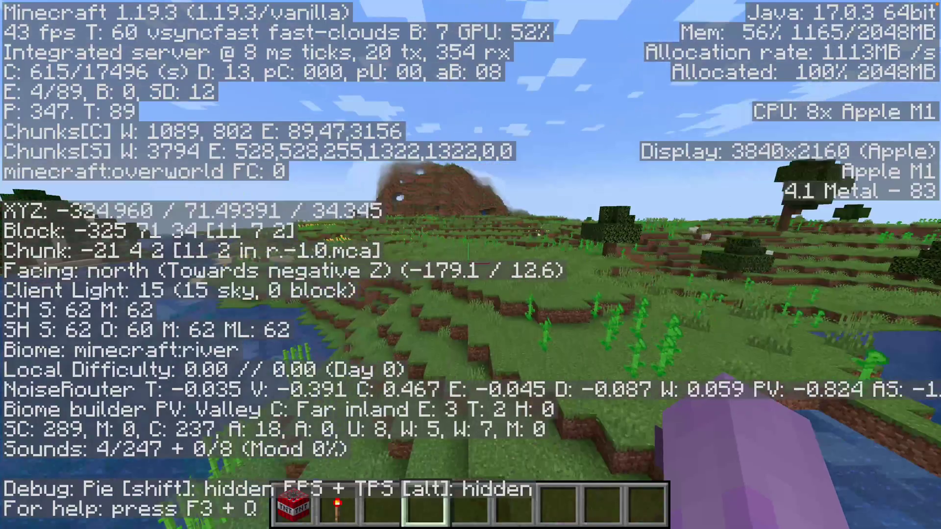
key(w)
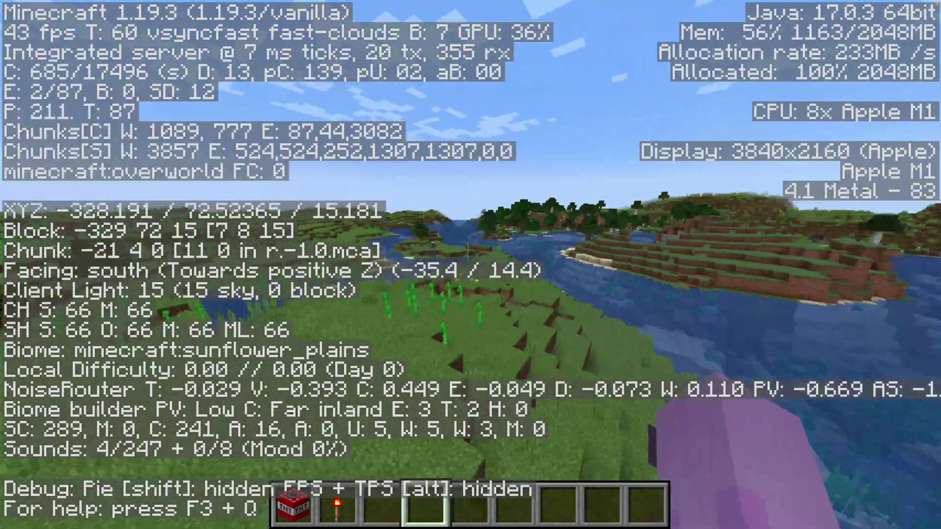
Hide the debug overlay, fly around the grassy plains to judge how smoothly the game runs, and pause it.
key(F3)
key(w)
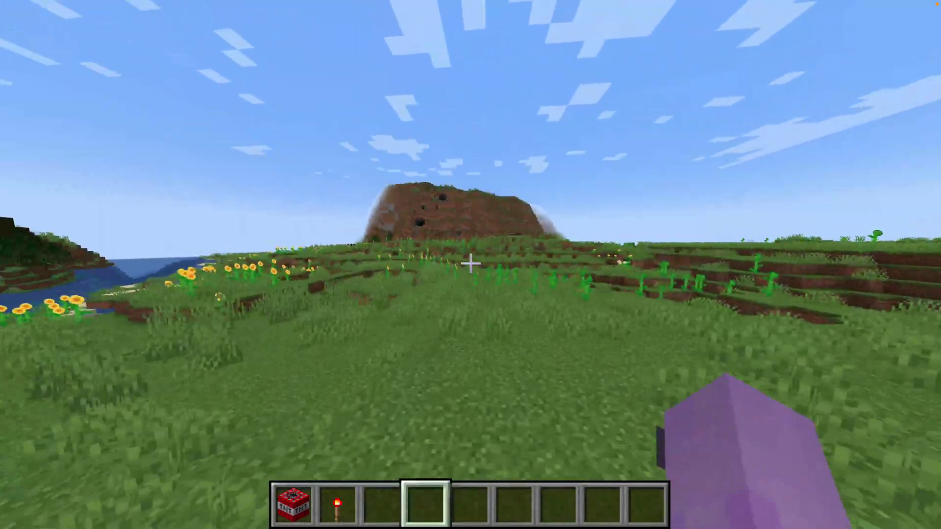
key(w)
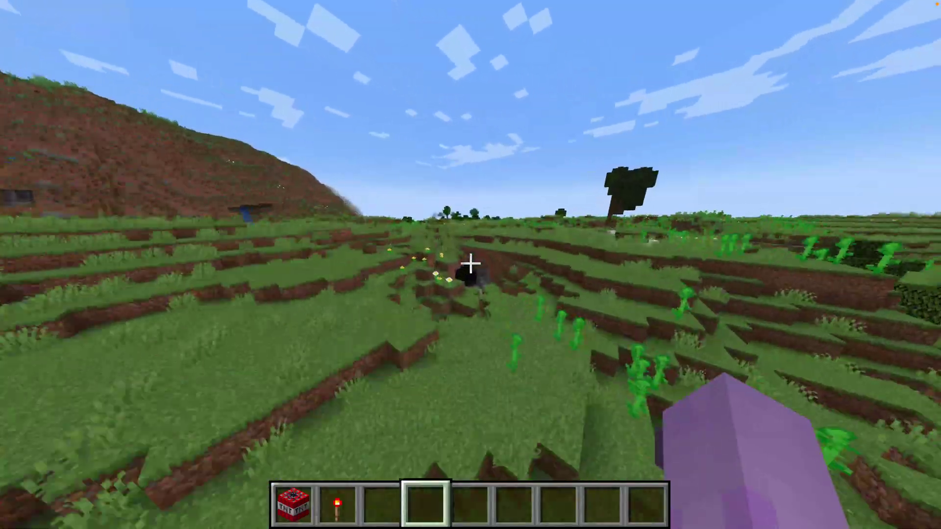
key(w)
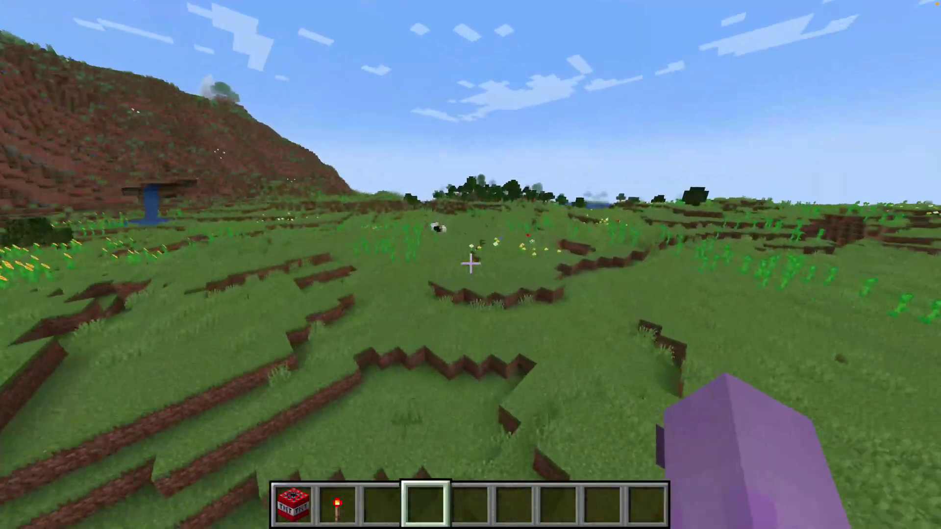
key(w)
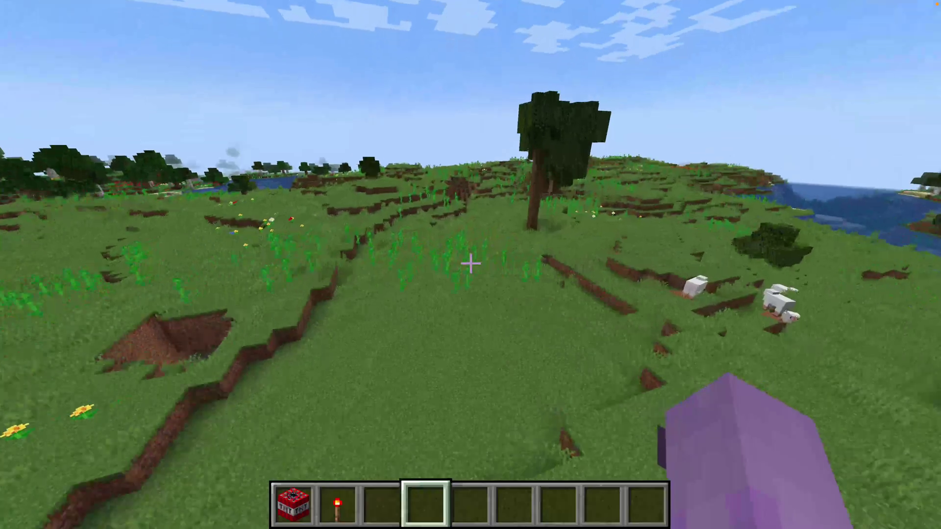
key(w)
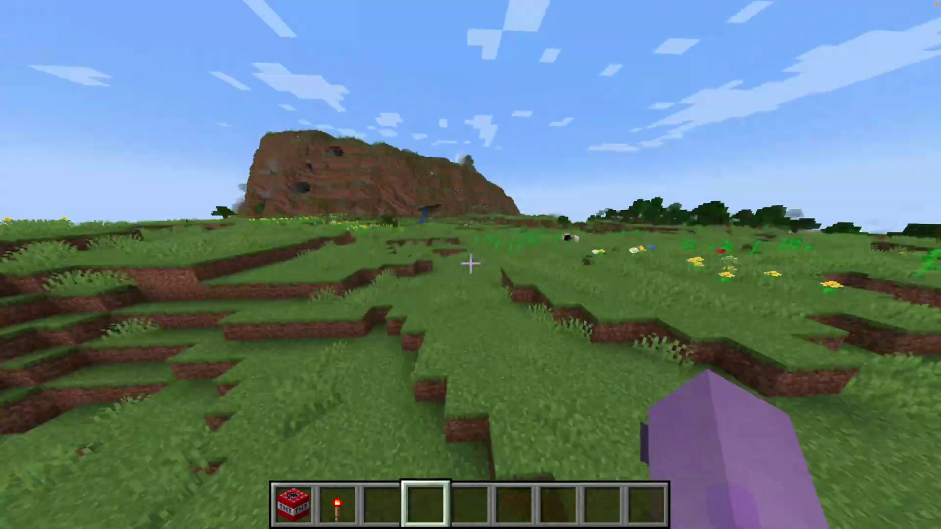
key(w)
key(Escape)
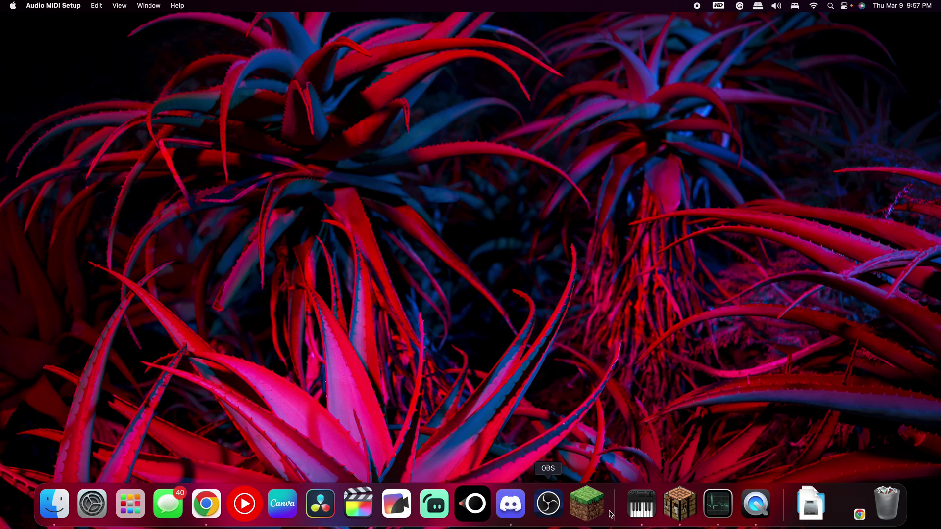
Switch to Audio MIDI Setup to view the Multi-Output Device settings, and close the Audio Devices window.
drag(516, 502, 517, 470)
click(642, 510)
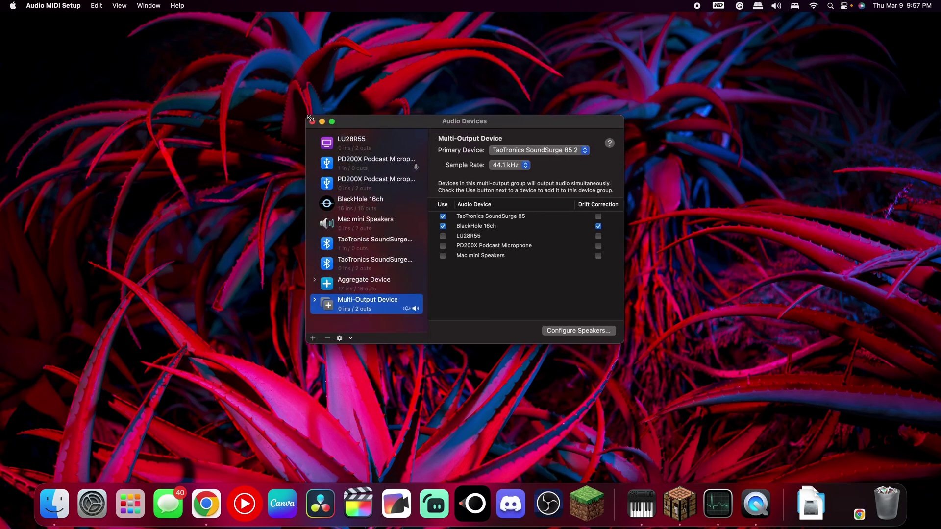
click(312, 122)
right_click(641, 504)
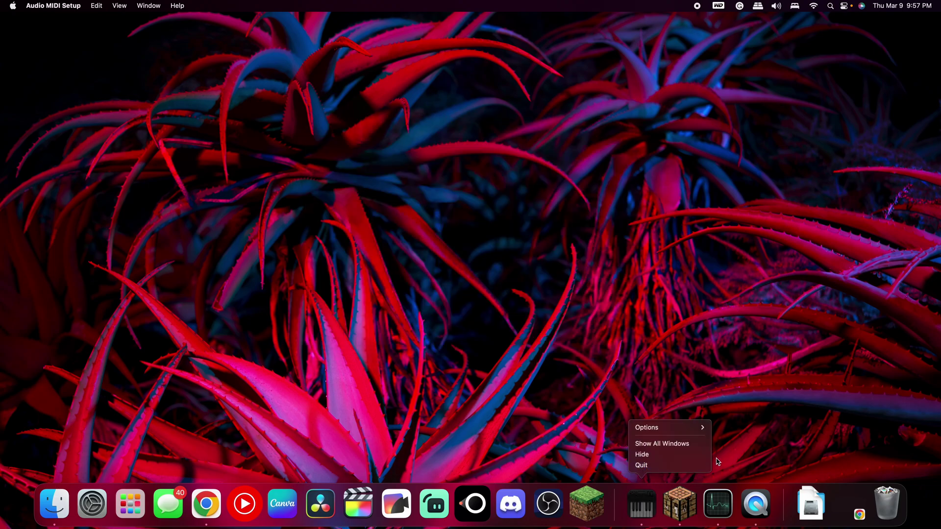
Bring up Activity Monitor and examine the memory used by the running processes and the overall memory pressure.
click(719, 495)
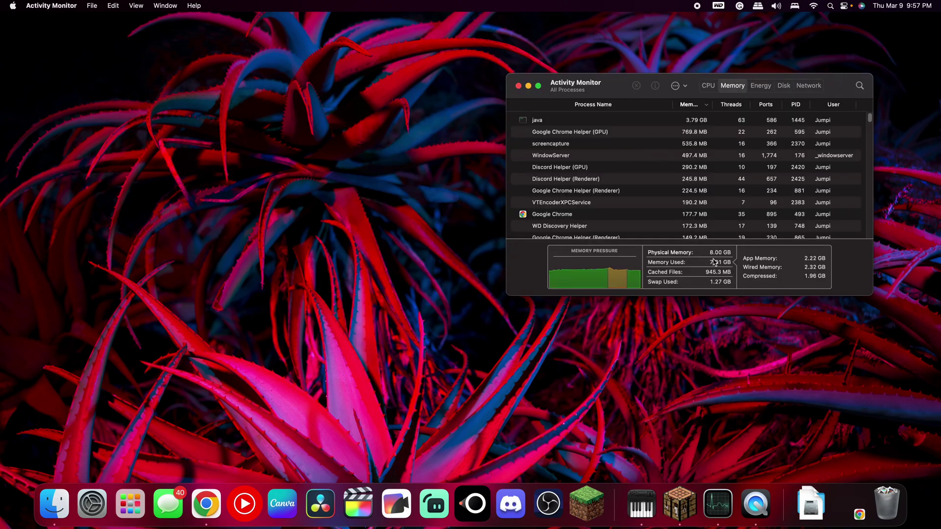
drag(598, 92, 491, 94)
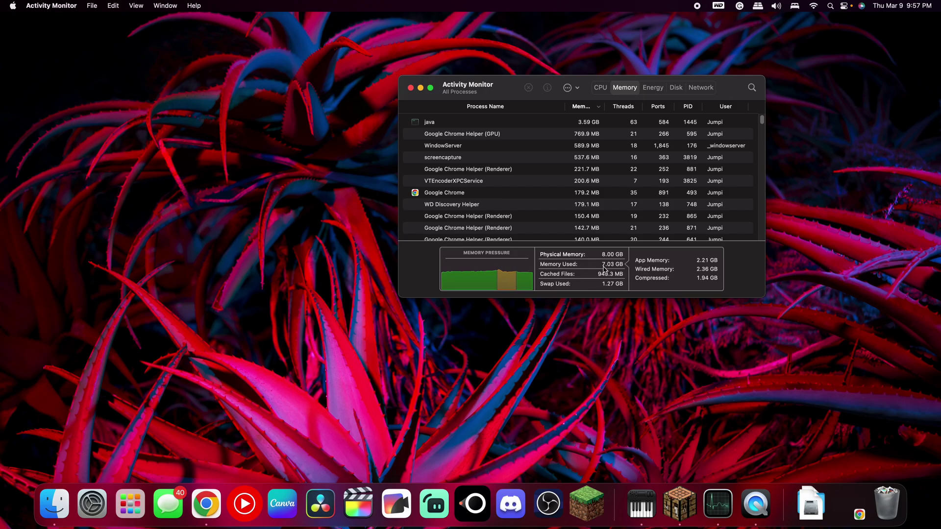
mouse_move(605, 269)
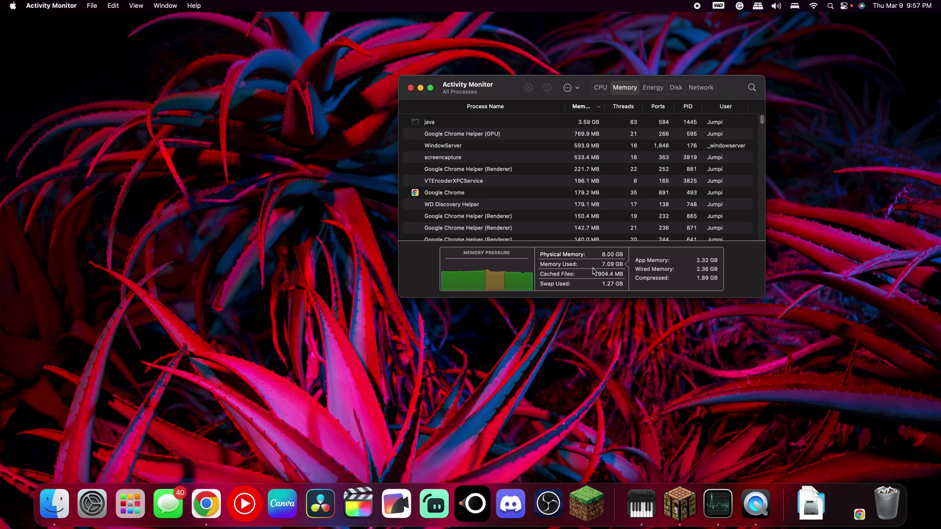
drag(597, 285, 517, 291)
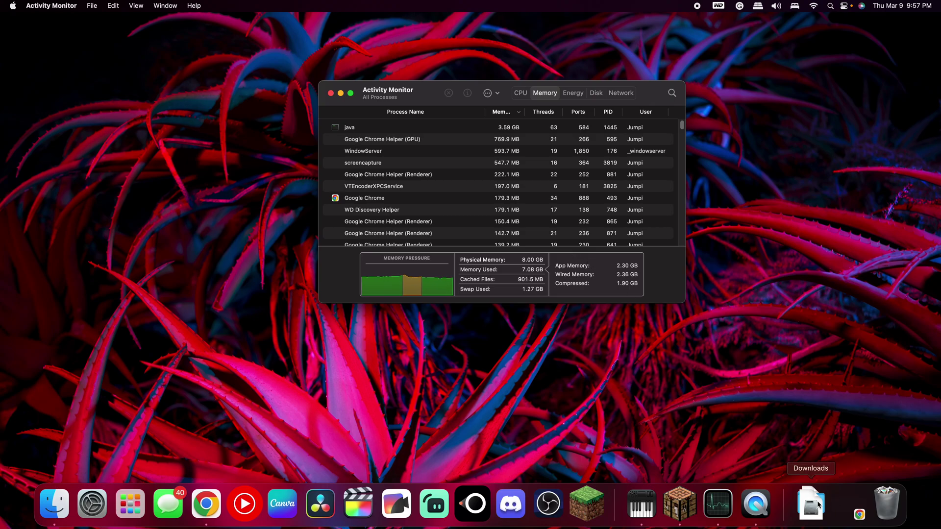
Show the file info of the 9.39 PM screen recording in the YouTube folder, check its file size, and close it.
click(843, 6)
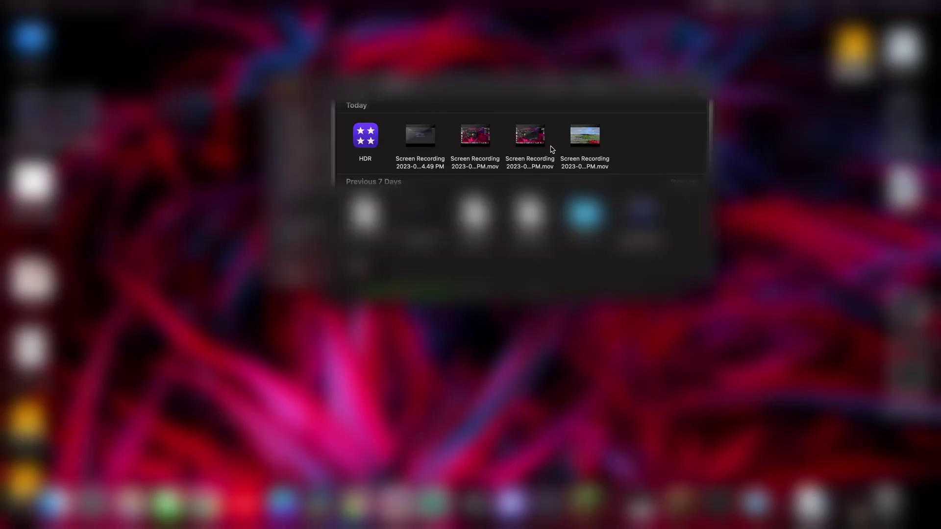
right_click(581, 140)
click(596, 147)
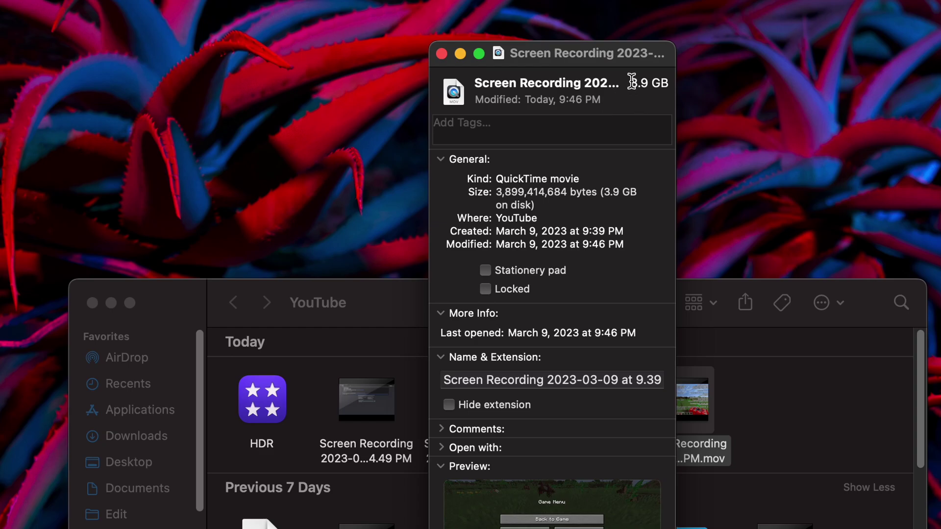
drag(633, 82, 714, 87)
click(442, 53)
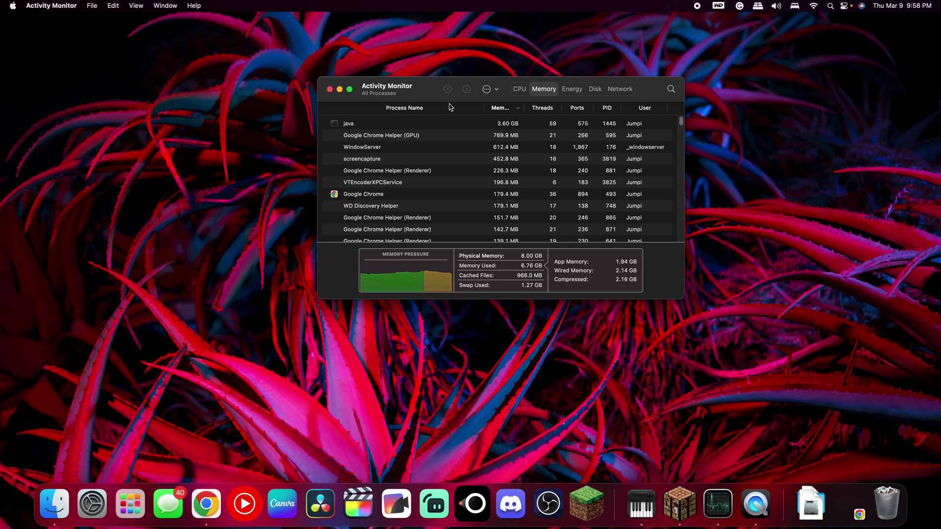
Recheck the memory use and memory pressure in Activity Monitor, and quit the application.
drag(419, 95, 447, 118)
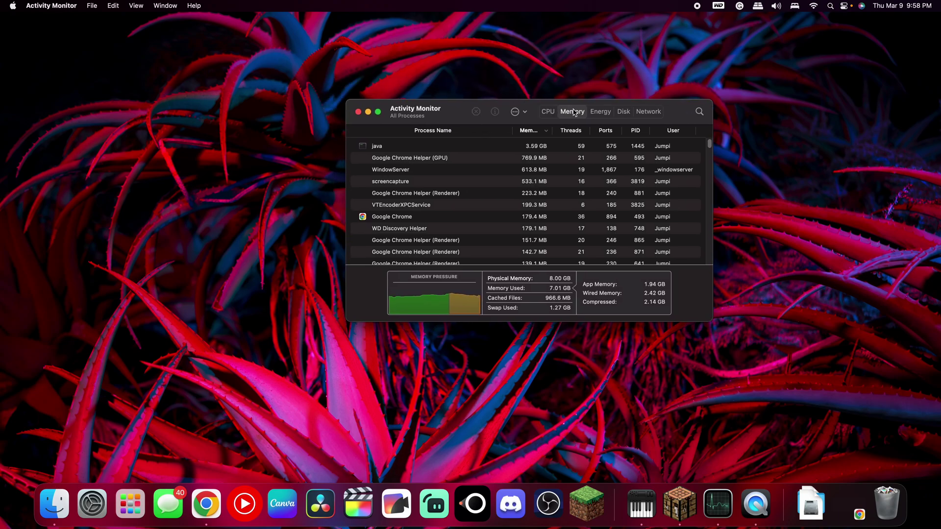
drag(674, 112, 652, 105)
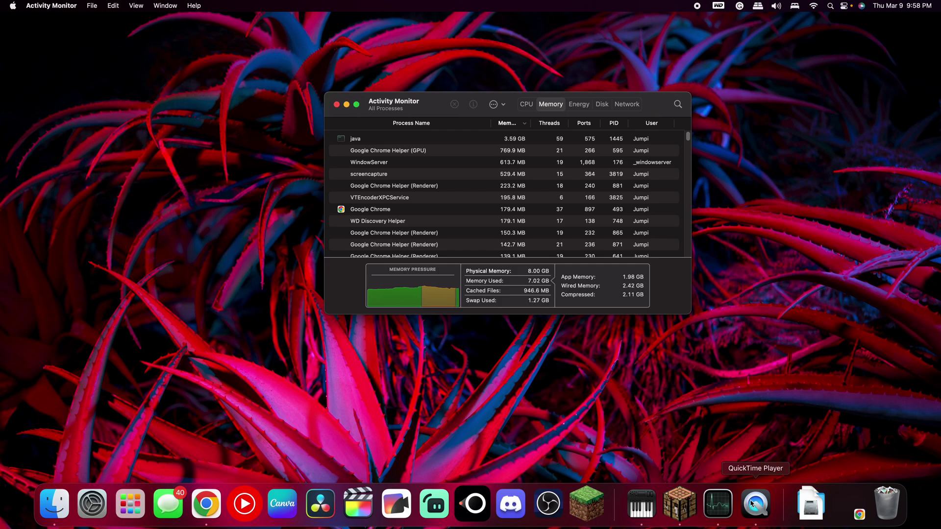
right_click(713, 502)
key(Escape)
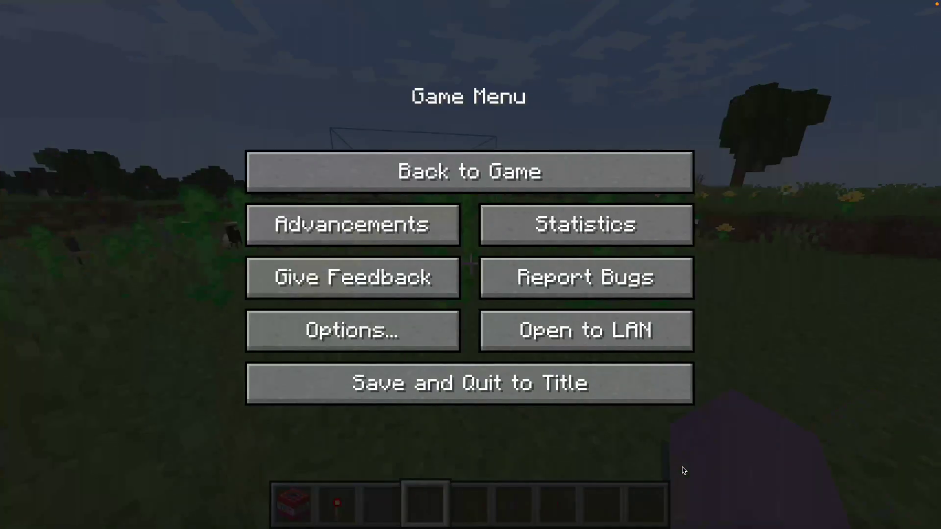
Resume the Minecraft world briefly, save and quit it to the title screen, and quit the game.
key(Escape)
key(w)
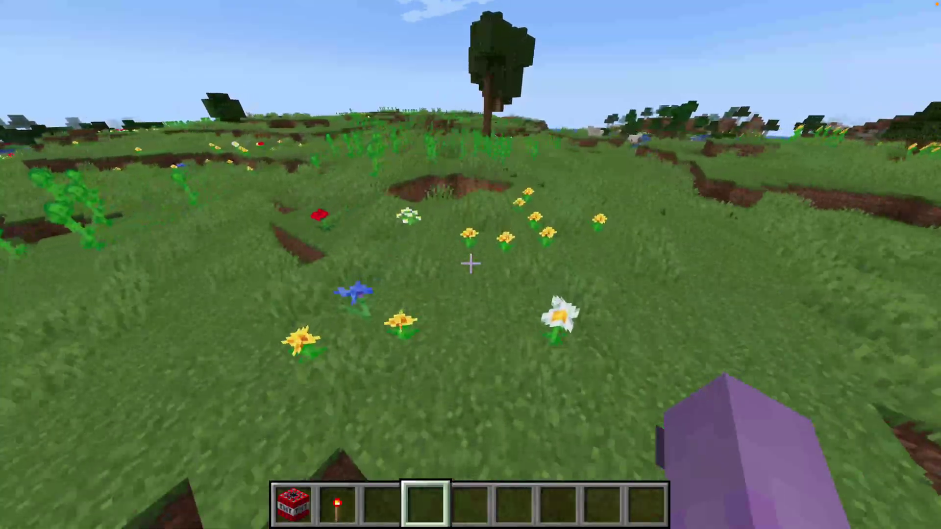
key(Escape)
click(434, 391)
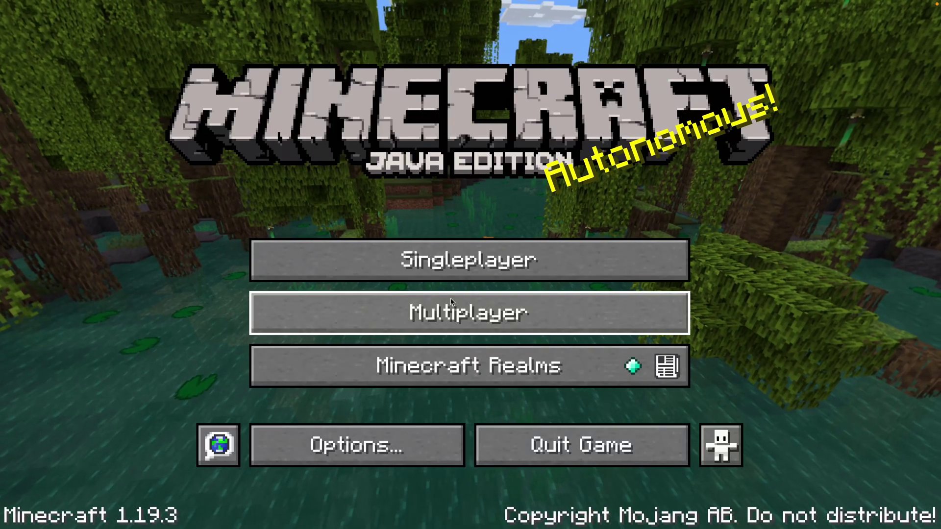
click(510, 291)
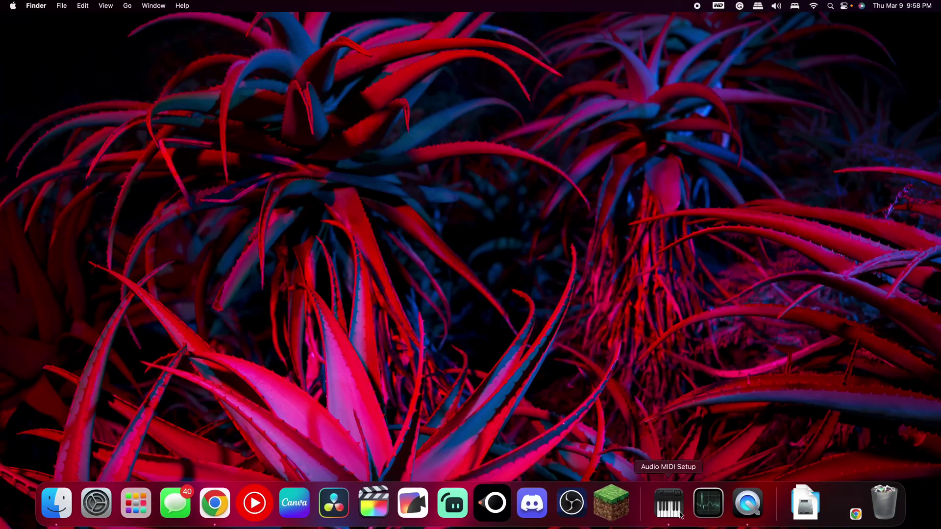
Bring up the Audio Devices window once more, and quit QuickTime Player and Audio MIDI Setup.
click(668, 502)
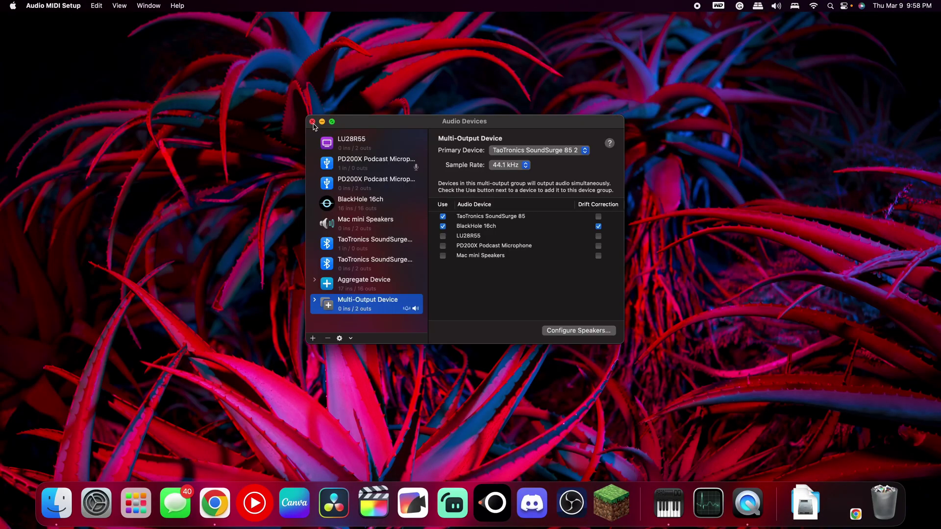
right_click(748, 502)
click(665, 503)
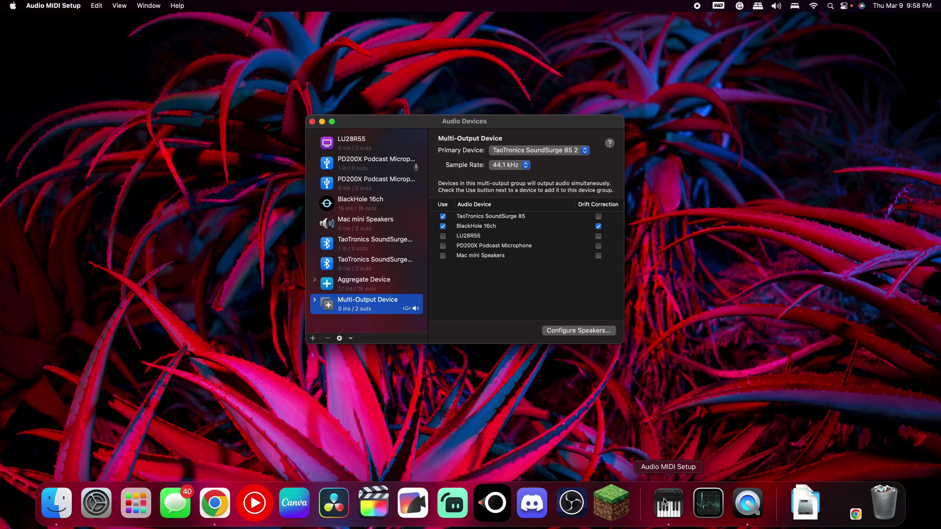
right_click(674, 507)
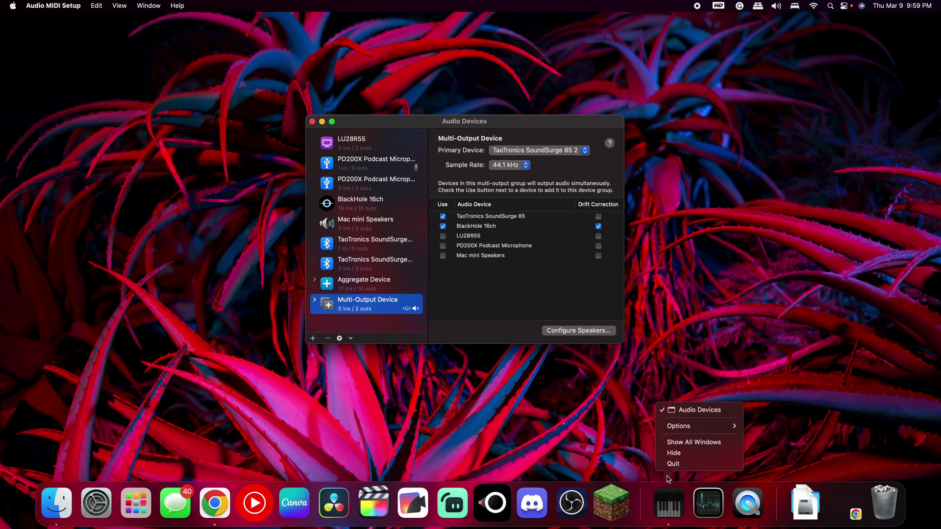
click(674, 466)
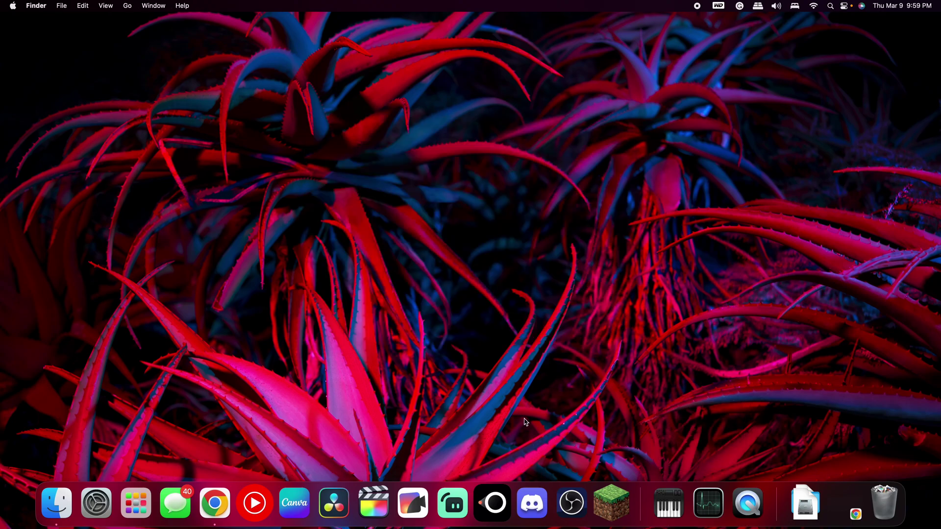